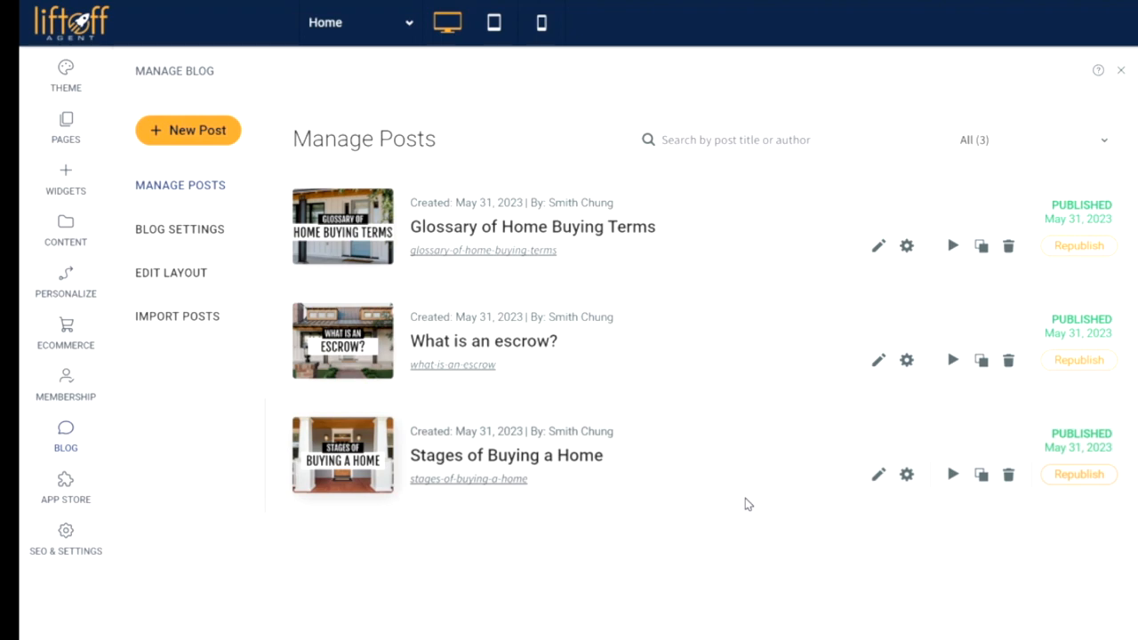
Step: Create a new blog post titled "How to create Evergreen Content" and check the post author choices
{"action": "left_click", "coordinate": [218, 131]}
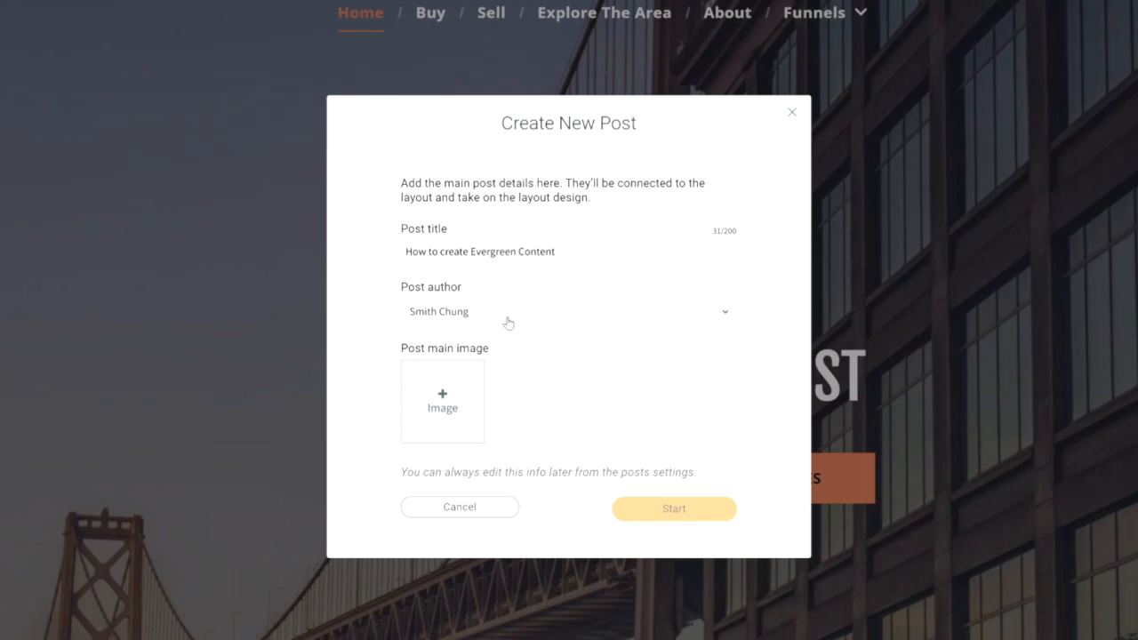
{"action": "left_click", "coordinate": [690, 320]}
{"action": "left_click", "coordinate": [602, 480]}
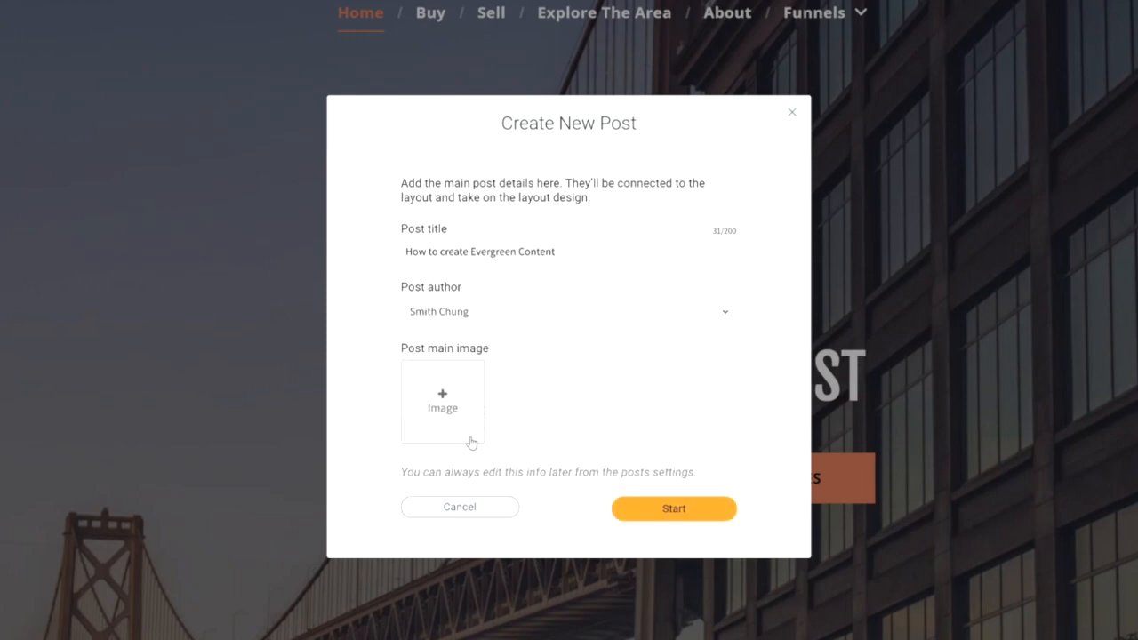
Step: Upload "How to 10x Mailer Engagement with Landing Pages" from Downloads as the post's main image and start editing the post
{"action": "left_click", "coordinate": [443, 402]}
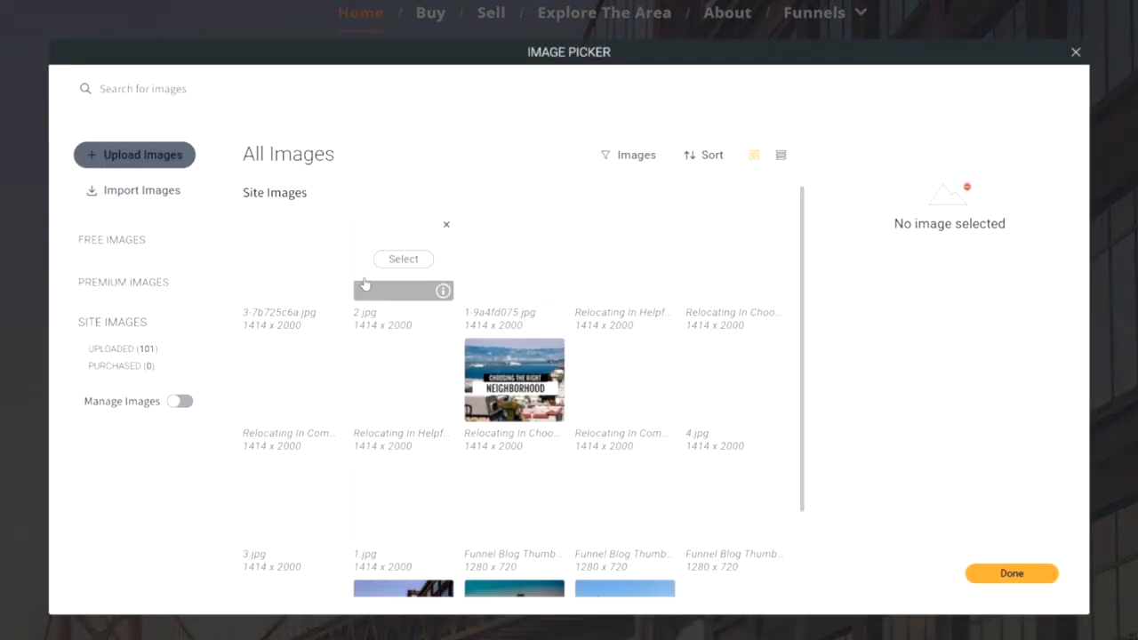
{"action": "left_click", "coordinate": [174, 161]}
{"action": "left_click", "coordinate": [169, 73]}
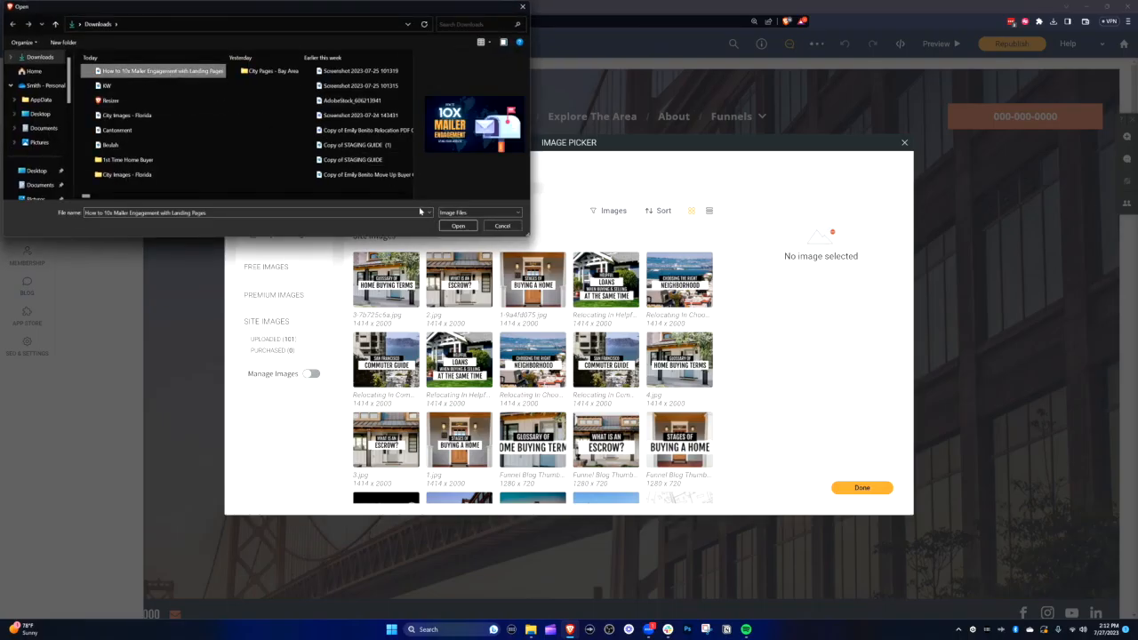
{"action": "left_click", "coordinate": [458, 226]}
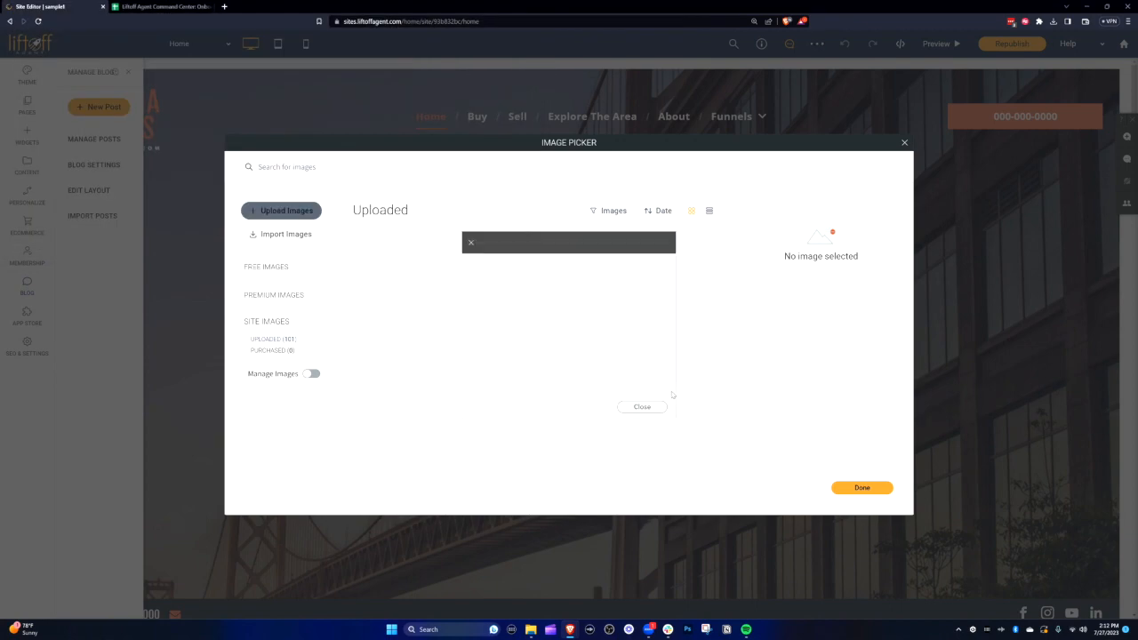
{"action": "left_click", "coordinate": [844, 489]}
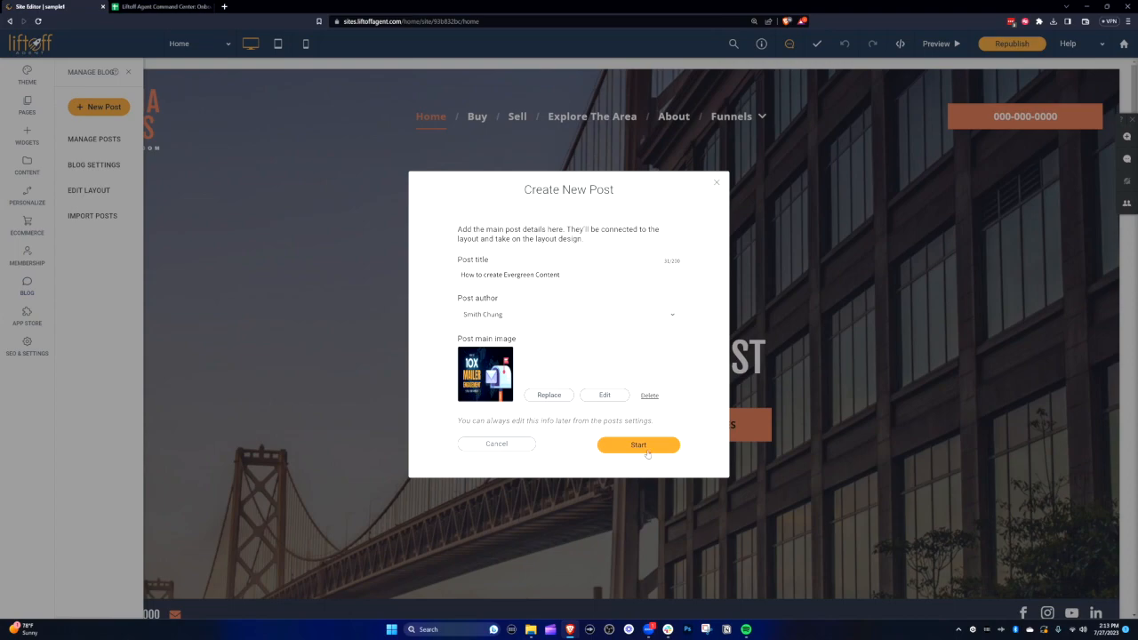
{"action": "left_click", "coordinate": [638, 444]}
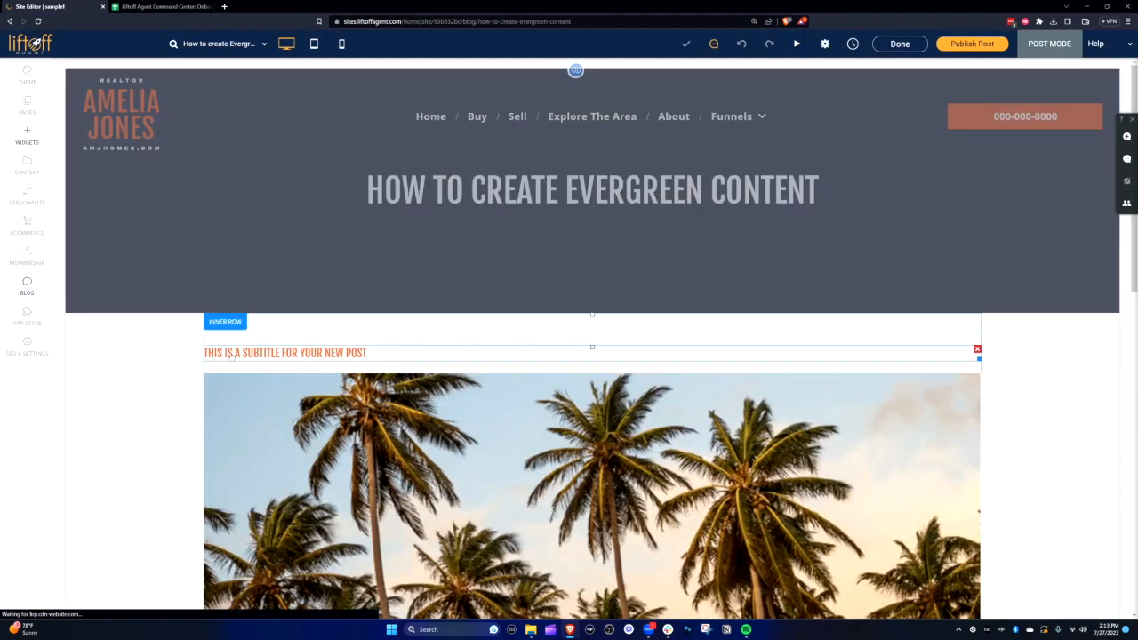
Step: Delete the default palm tree image below the post subtitle and view the available widgets
{"action": "scroll", "coordinate": [165, 419], "scroll_direction": "down", "scroll_amount": 5}
{"action": "scroll", "coordinate": [167, 425], "scroll_direction": "up", "scroll_amount": 5}
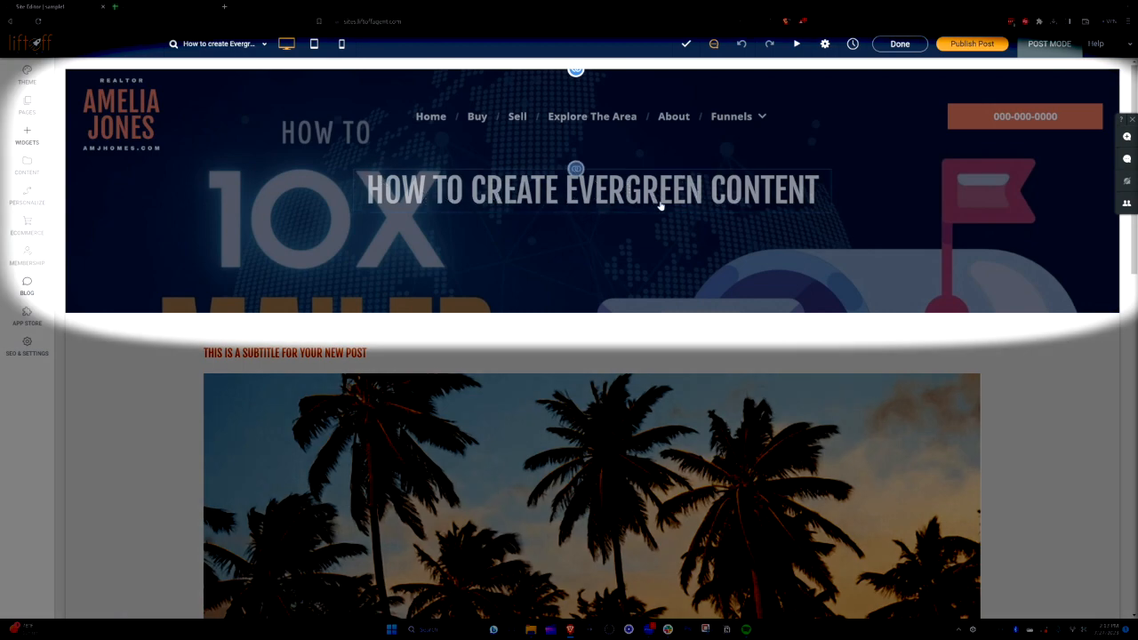
{"action": "scroll", "coordinate": [427, 340], "scroll_direction": "down", "scroll_amount": 2}
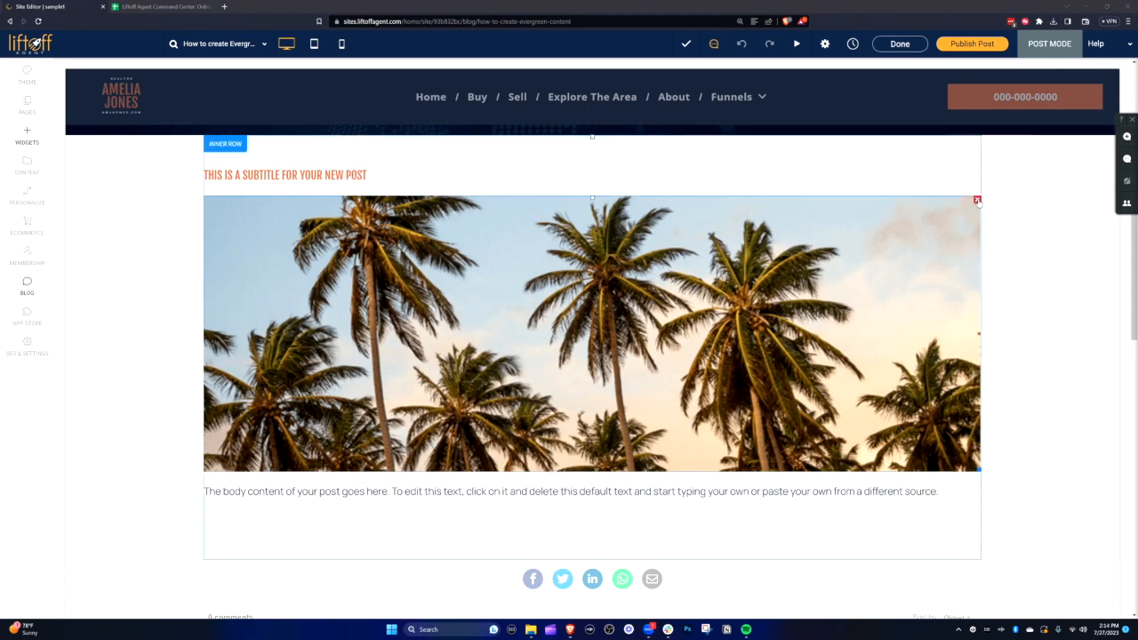
{"action": "left_click", "coordinate": [976, 200]}
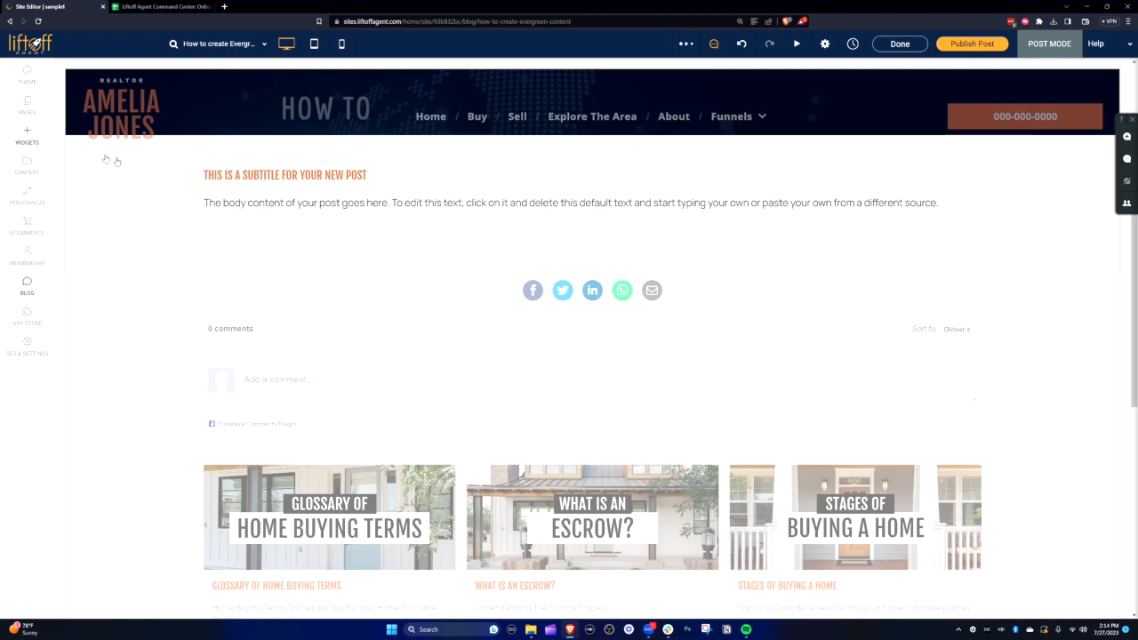
{"action": "left_click", "coordinate": [27, 136]}
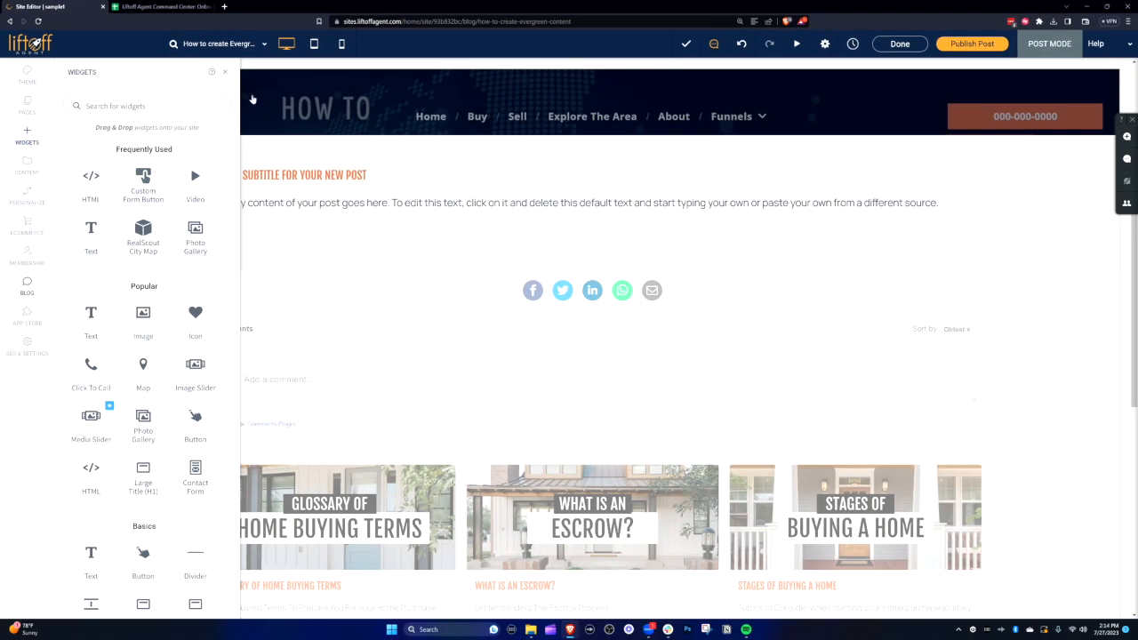
{"action": "left_click", "coordinate": [490, 92]}
Step: Replace the placeholder body text with the copied article about the escrow process
{"action": "left_click", "coordinate": [403, 209]}
{"action": "key", "text": "ctrl+a"}
{"action": "key", "text": "ctrl+v"}
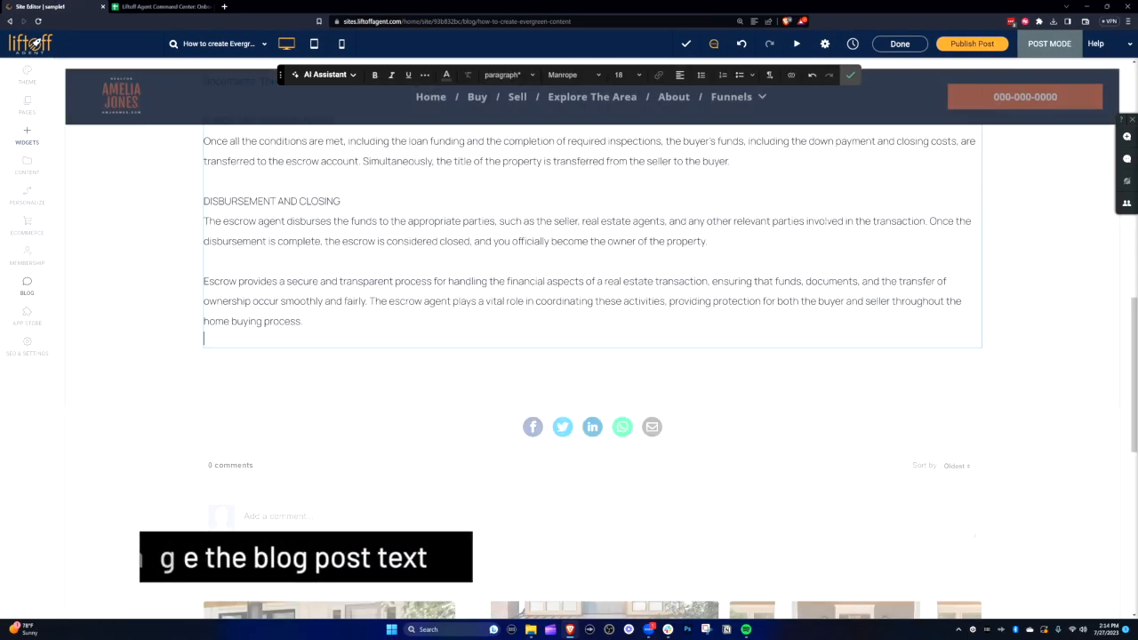
{"action": "scroll", "coordinate": [593, 373], "scroll_direction": "up", "scroll_amount": 10}
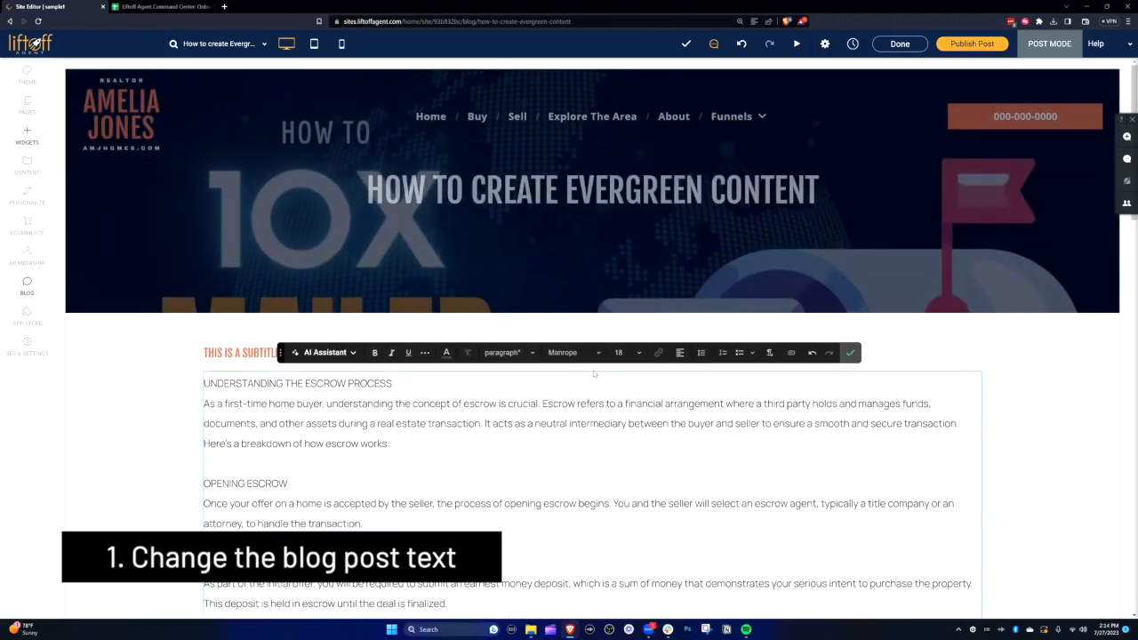
Step: Bold the lines "UNDERSTANDING THE ESCROW PROCESS" and "OPENING ESCROW" in the body text and confirm the edit
{"action": "left_click_drag", "start_coordinate": [393, 383], "coordinate": [164, 394]}
{"action": "left_click", "coordinate": [214, 464]}
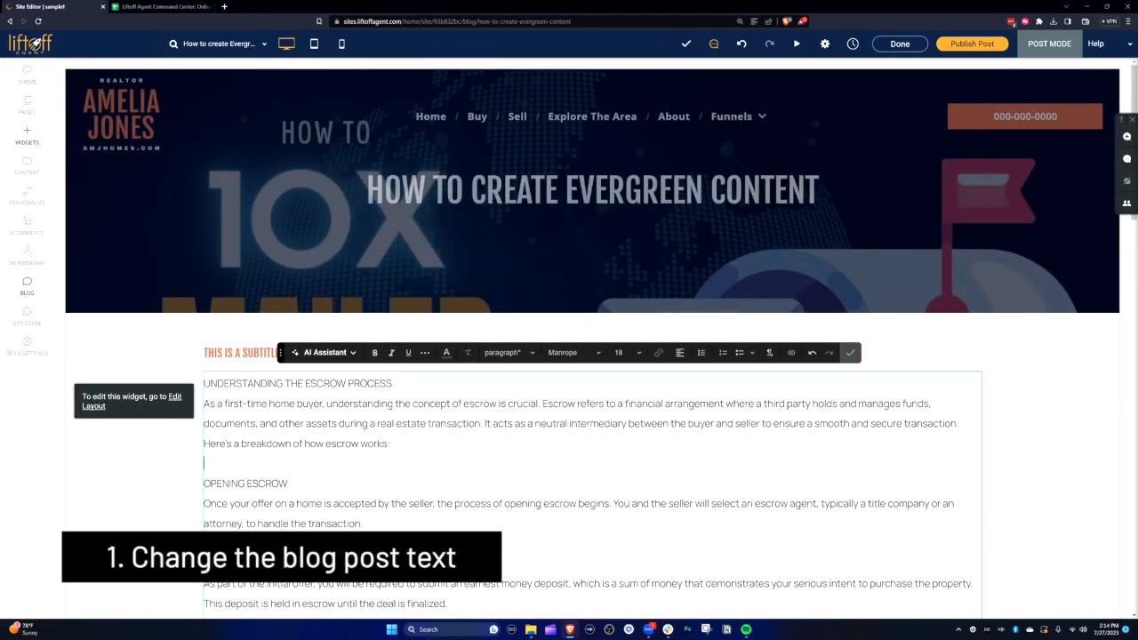
{"action": "scroll", "coordinate": [594, 374], "scroll_direction": "down", "scroll_amount": 1}
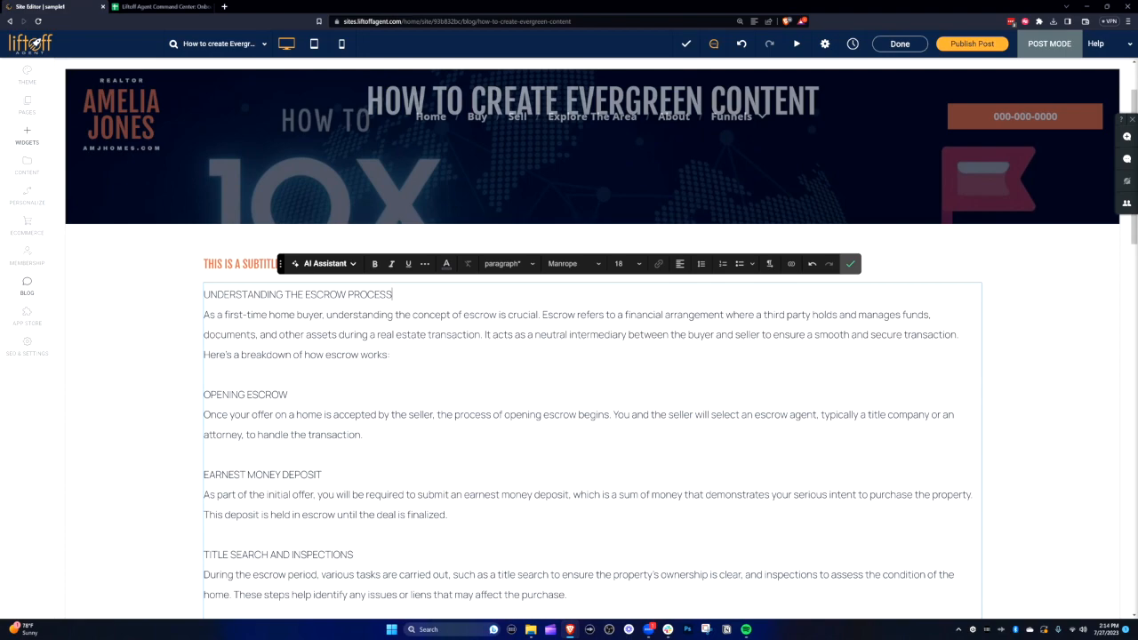
{"action": "left_click_drag", "start_coordinate": [393, 294], "coordinate": [197, 291]}
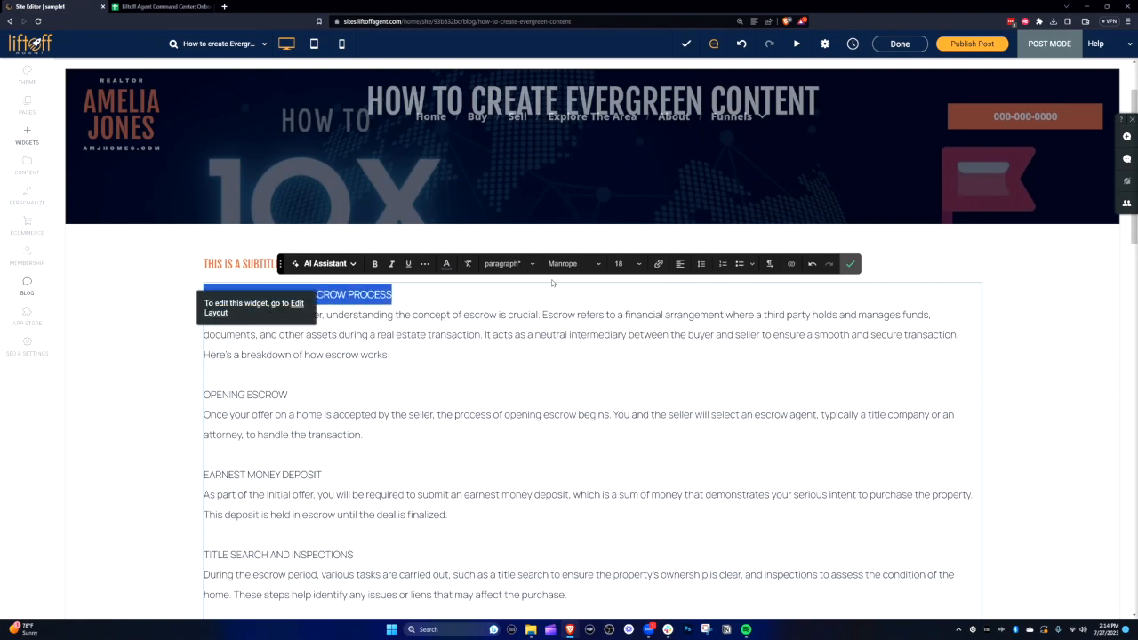
{"action": "left_click", "coordinate": [374, 263]}
{"action": "left_click_drag", "start_coordinate": [288, 394], "coordinate": [194, 399]}
{"action": "left_click", "coordinate": [374, 263]}
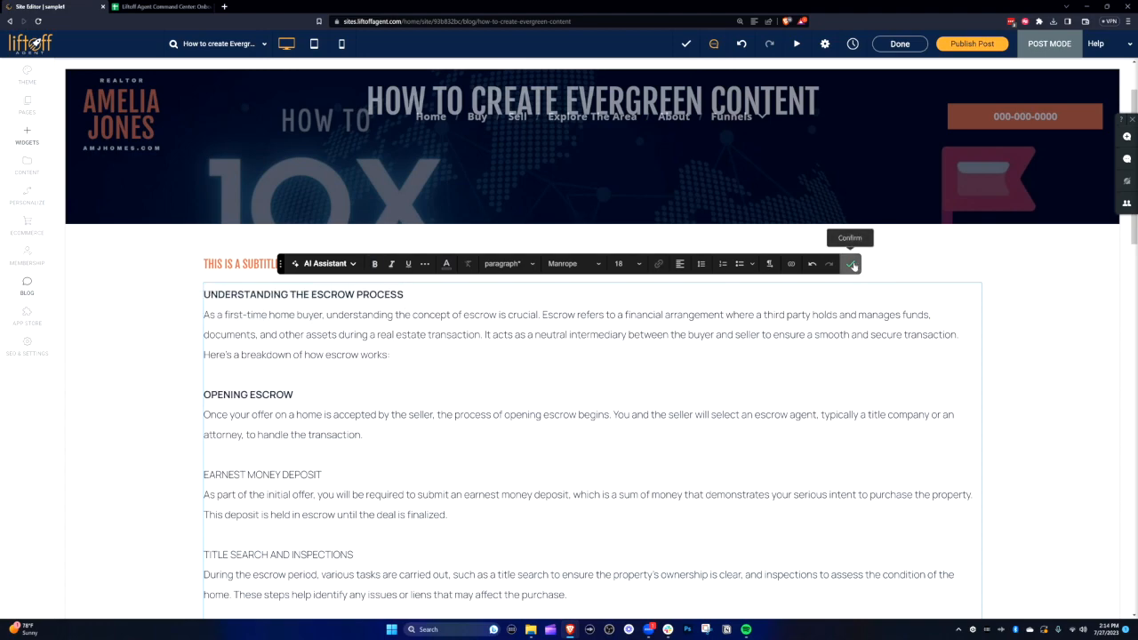
{"action": "left_click", "coordinate": [850, 263]}
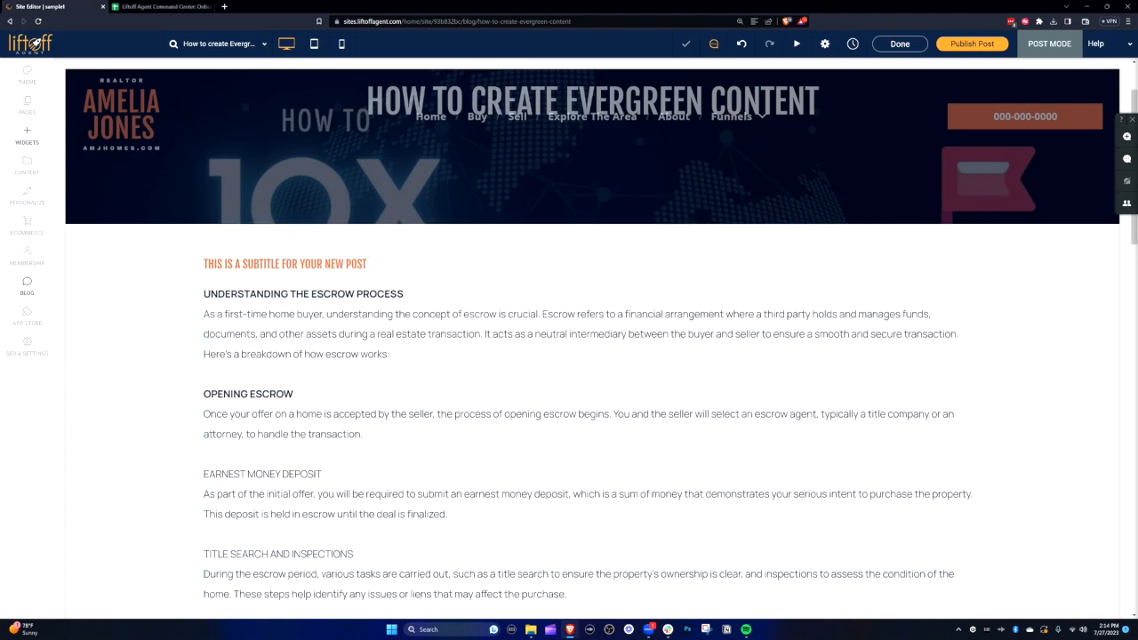
Step: Apply the Heading 1 style to the line "UNDERSTANDING THE ESCROW PROCESS" and confirm the edit
{"action": "left_click", "coordinate": [391, 315]}
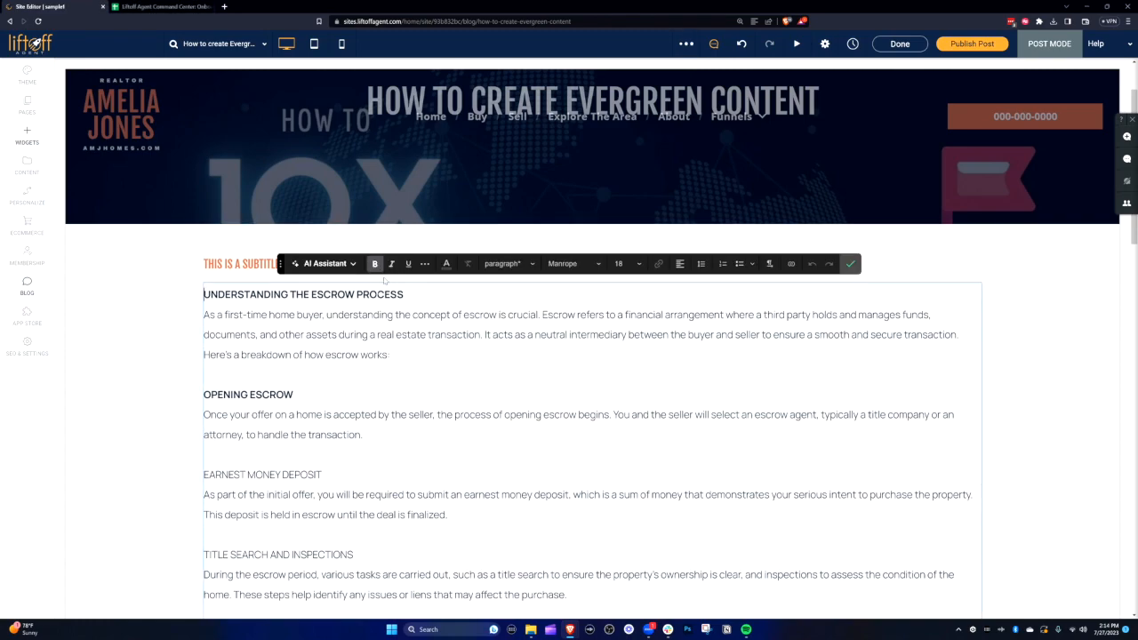
{"action": "left_click_drag", "start_coordinate": [403, 294], "coordinate": [201, 294]}
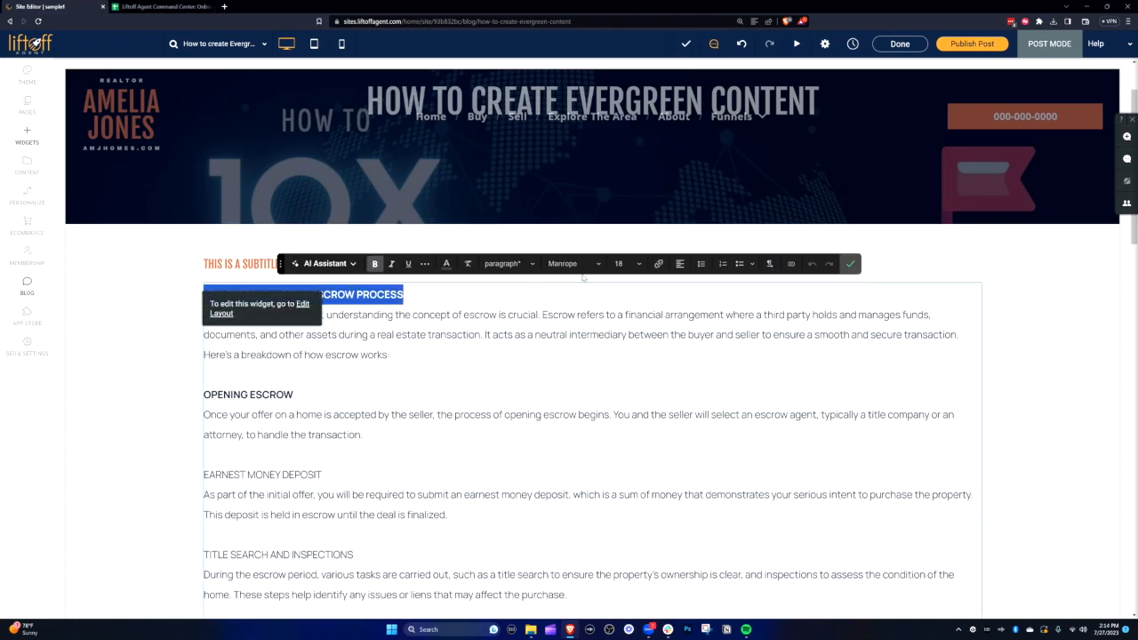
{"action": "left_click", "coordinate": [519, 264]}
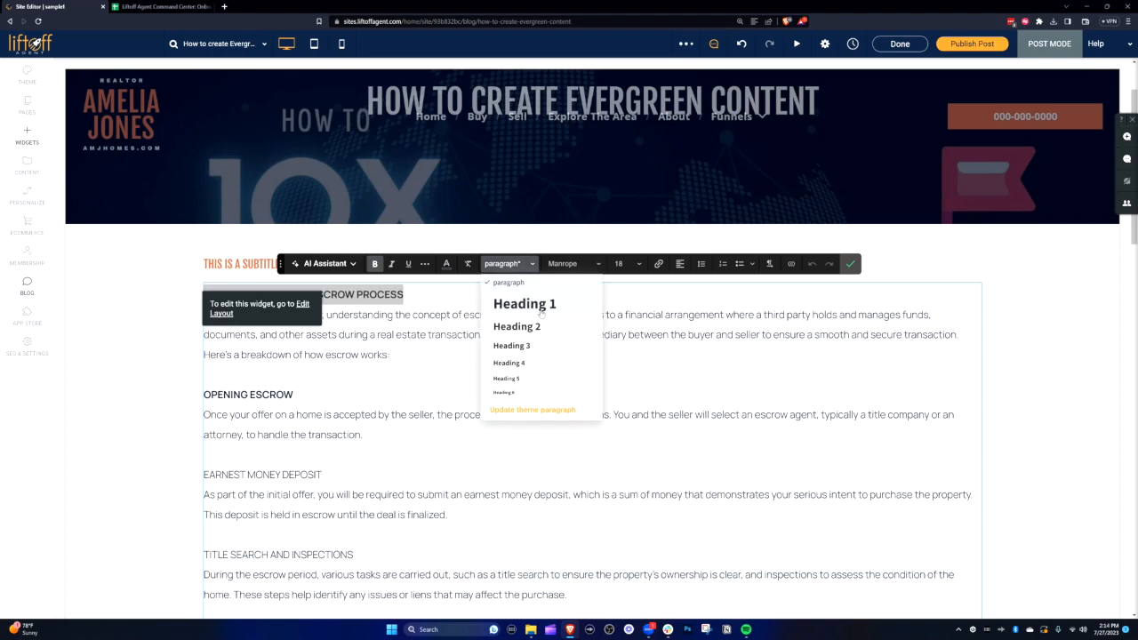
{"action": "left_click", "coordinate": [539, 309]}
{"action": "left_click", "coordinate": [850, 263]}
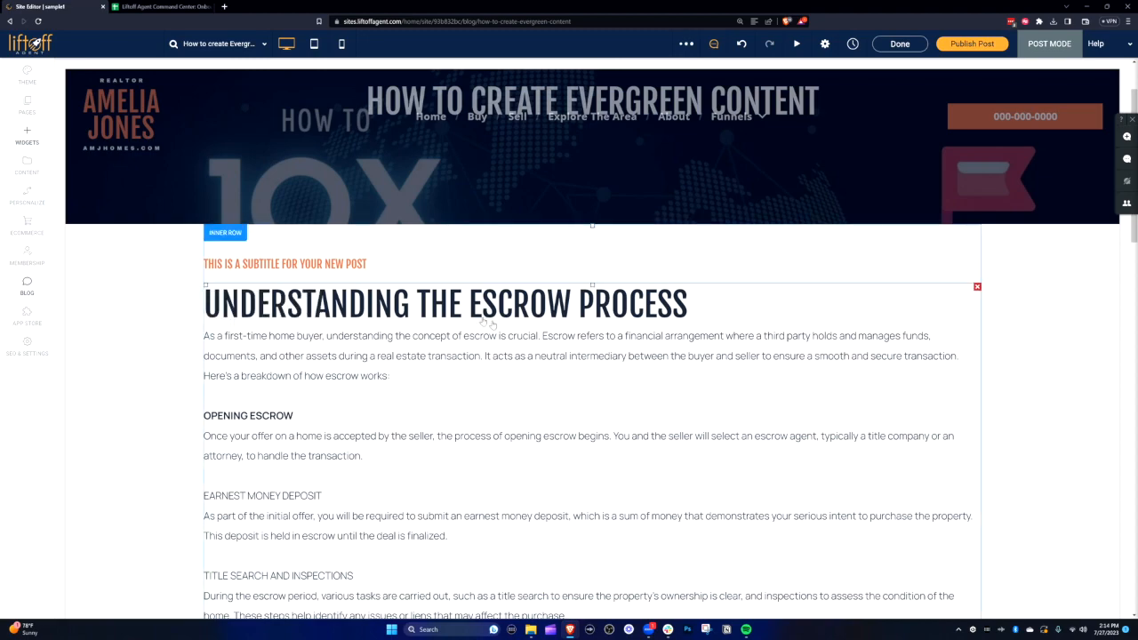
Step: Try the Heading 2 and Heading 3 styles on the article's title line
{"action": "left_click", "coordinate": [414, 303]}
{"action": "triple_click", "coordinate": [632, 304]}
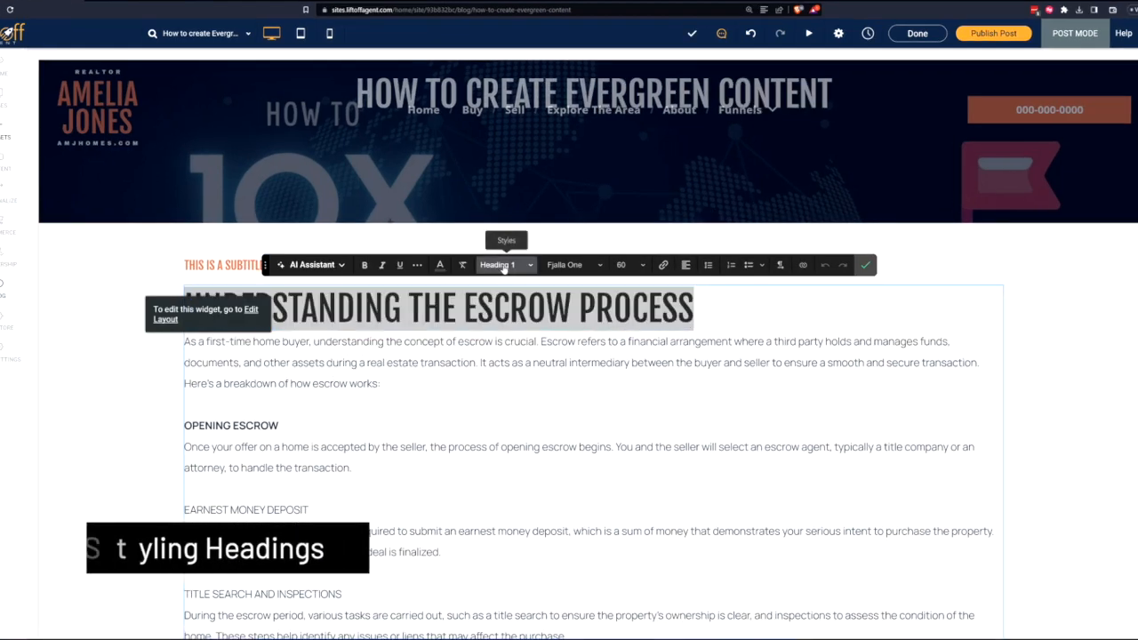
{"action": "left_click", "coordinate": [508, 264]}
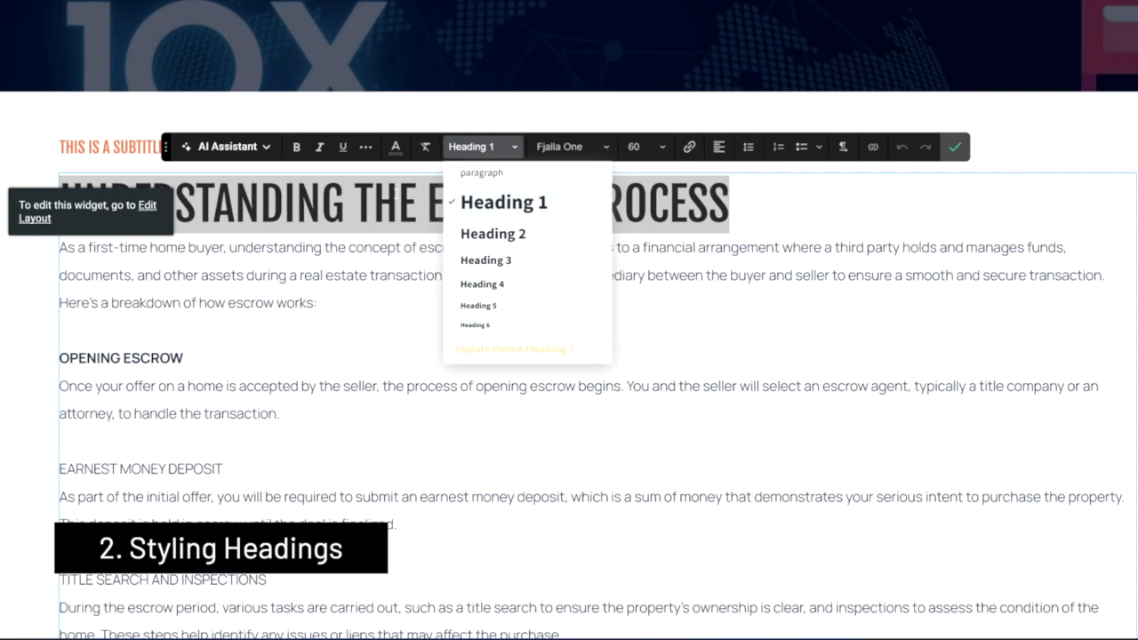
{"action": "left_click", "coordinate": [494, 234]}
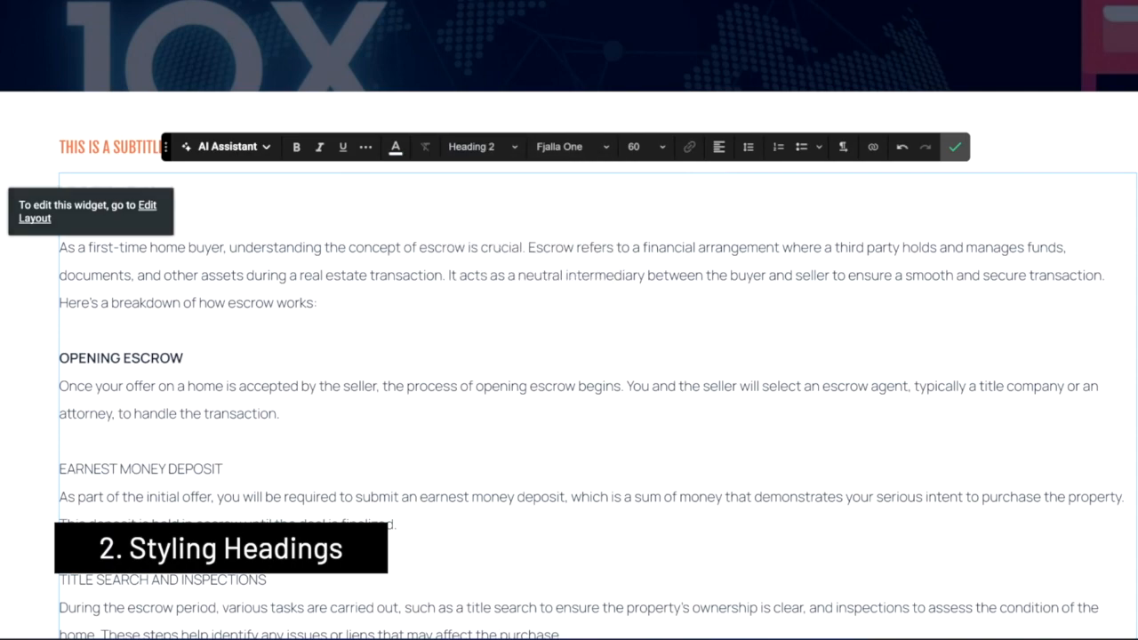
{"action": "left_click", "coordinate": [480, 146]}
{"action": "left_click", "coordinate": [511, 254]}
{"action": "left_click", "coordinate": [284, 185]}
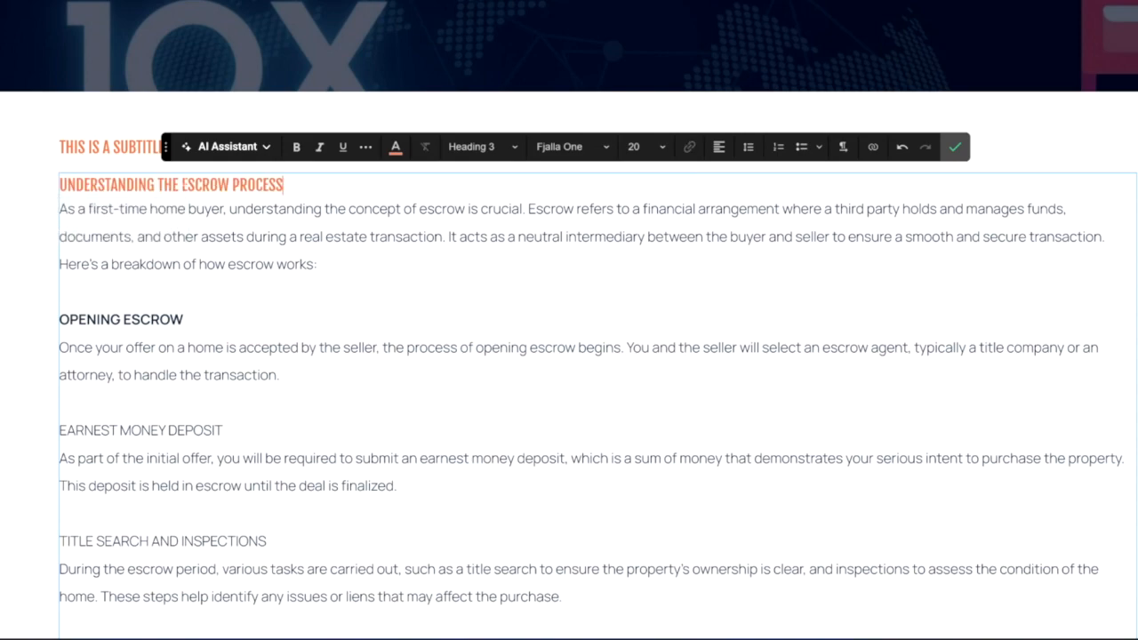
Step: Try the Heading 4 style on the article's title line and set it back to Heading 1
{"action": "left_click_drag", "start_coordinate": [283, 185], "coordinate": [30, 174]}
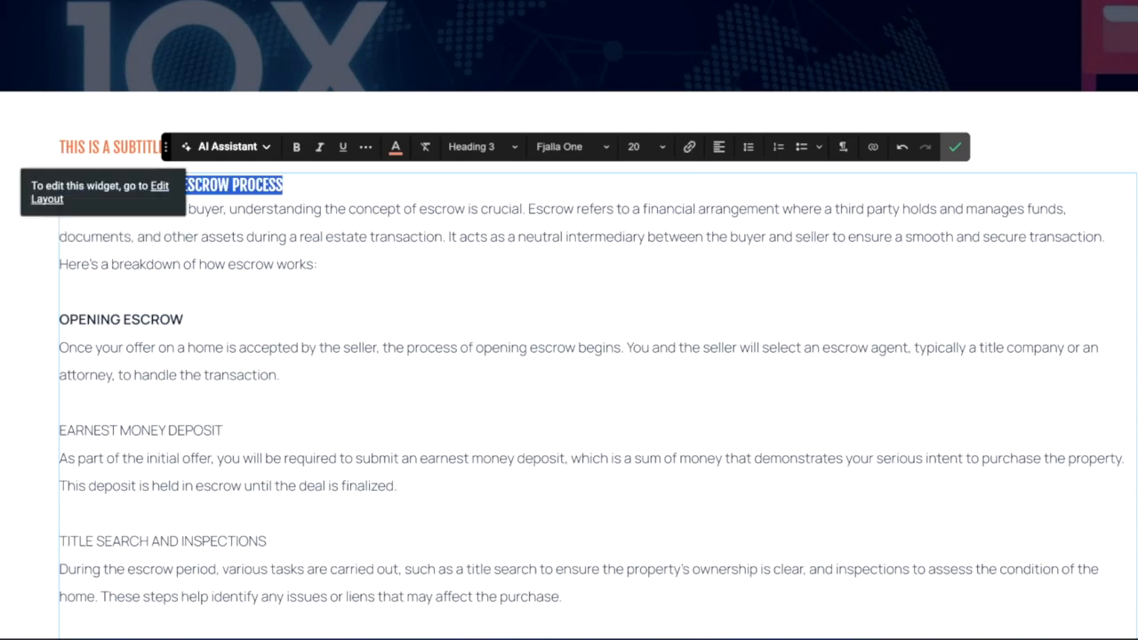
{"action": "left_click", "coordinate": [480, 147]}
{"action": "left_click", "coordinate": [482, 284]}
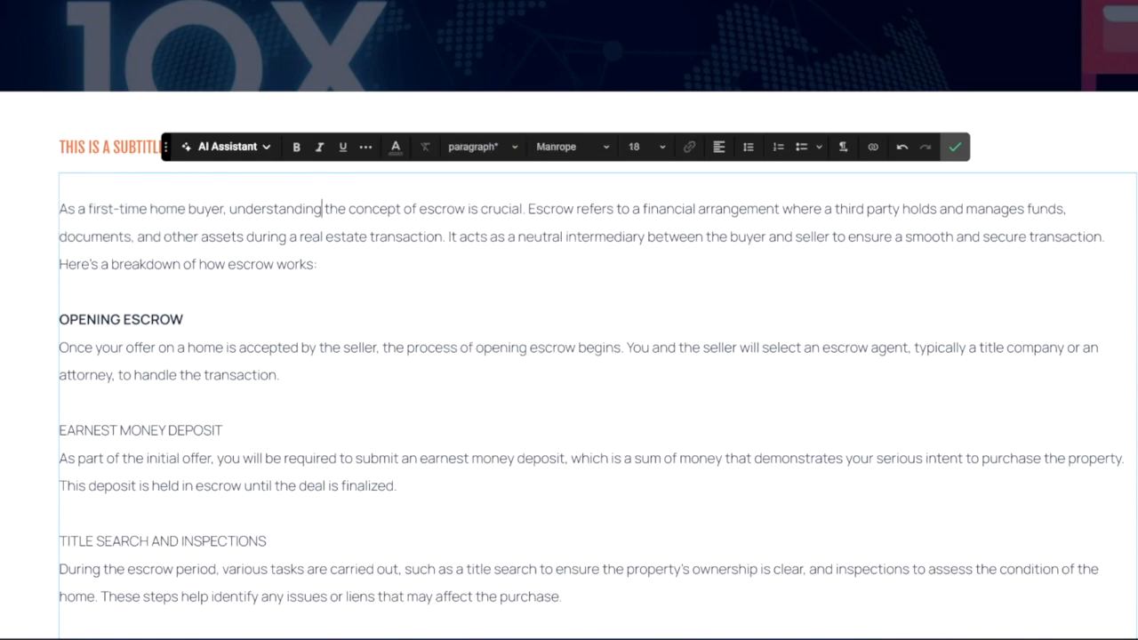
{"action": "left_click", "coordinate": [480, 147]}
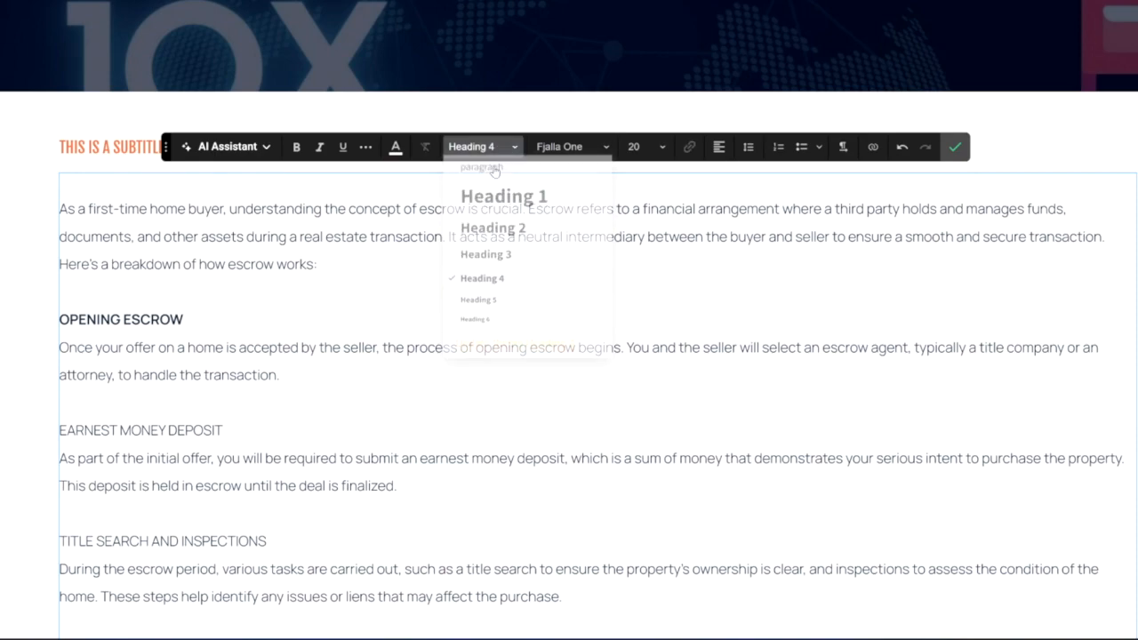
{"action": "left_click", "coordinate": [503, 196]}
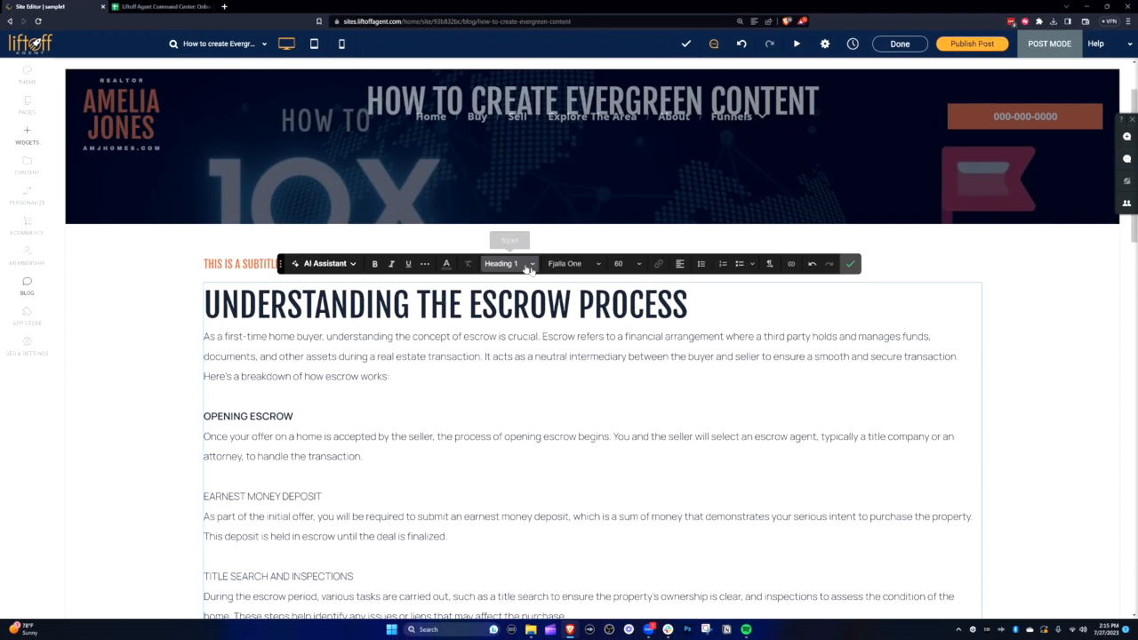
Step: Switch the article's title line to Heading 3, return it to Heading 1 and confirm the edit
{"action": "left_click", "coordinate": [529, 267]}
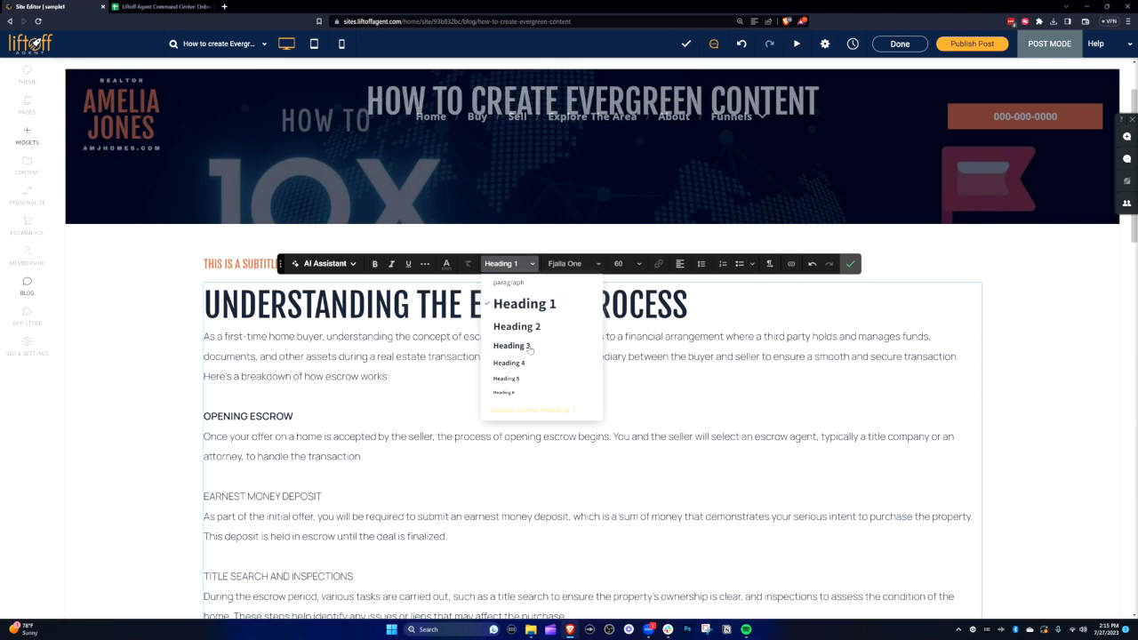
{"action": "left_click", "coordinate": [524, 347]}
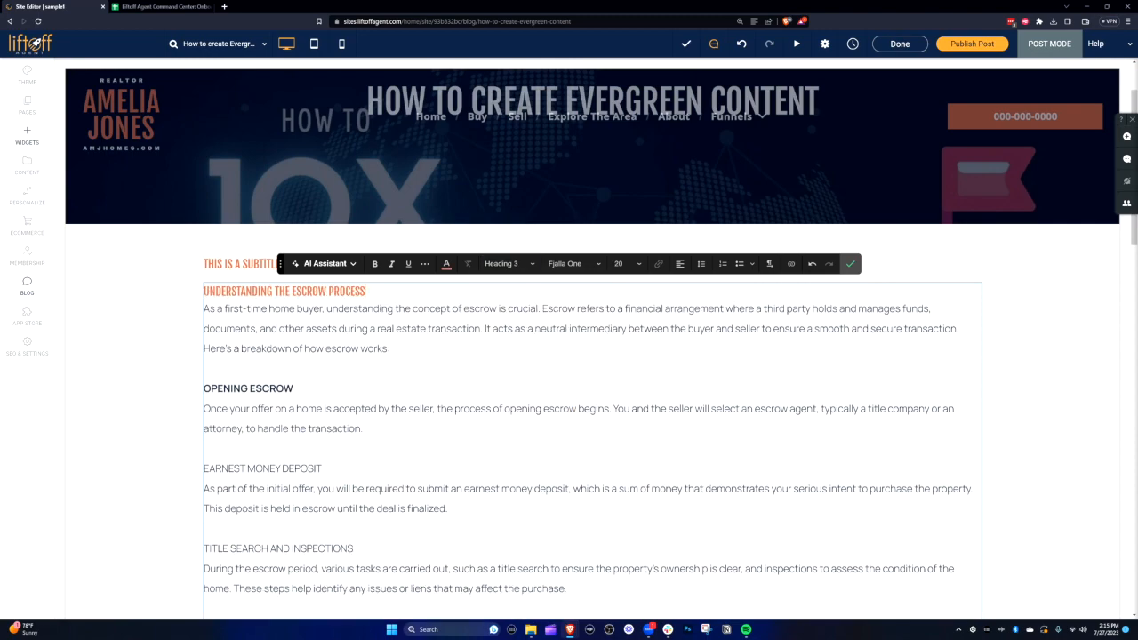
{"action": "left_click", "coordinate": [508, 264]}
{"action": "left_click", "coordinate": [524, 303]}
{"action": "left_click", "coordinate": [851, 265]}
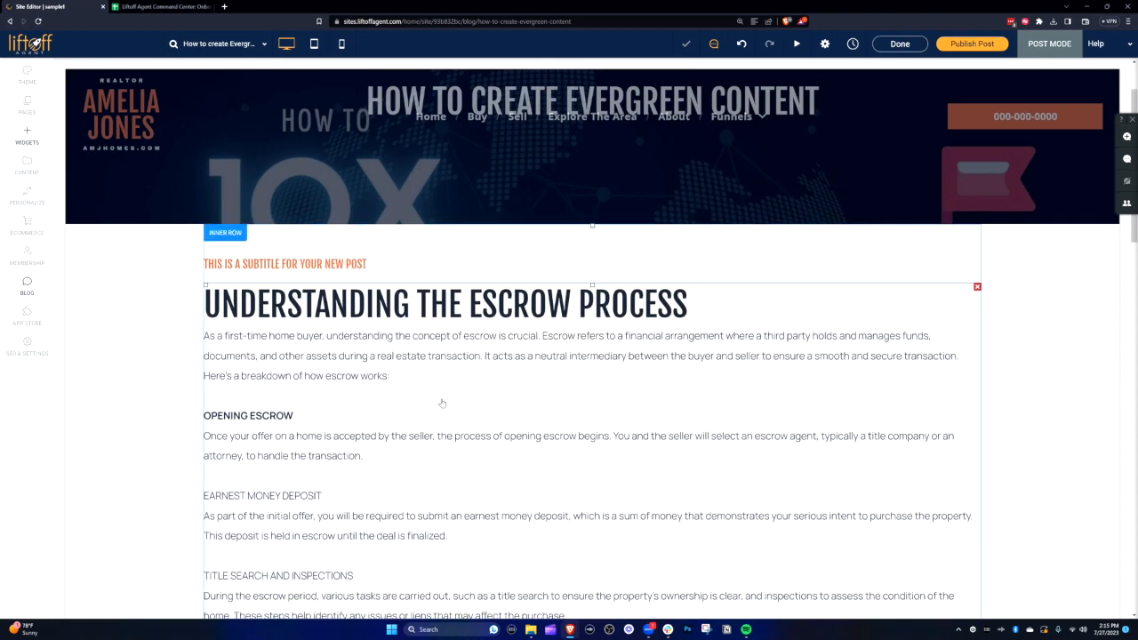
Step: Delete the placeholder subtitle "THIS IS A SUBTITLE FOR YOUR NEW POST" above the article
{"action": "left_click", "coordinate": [738, 260]}
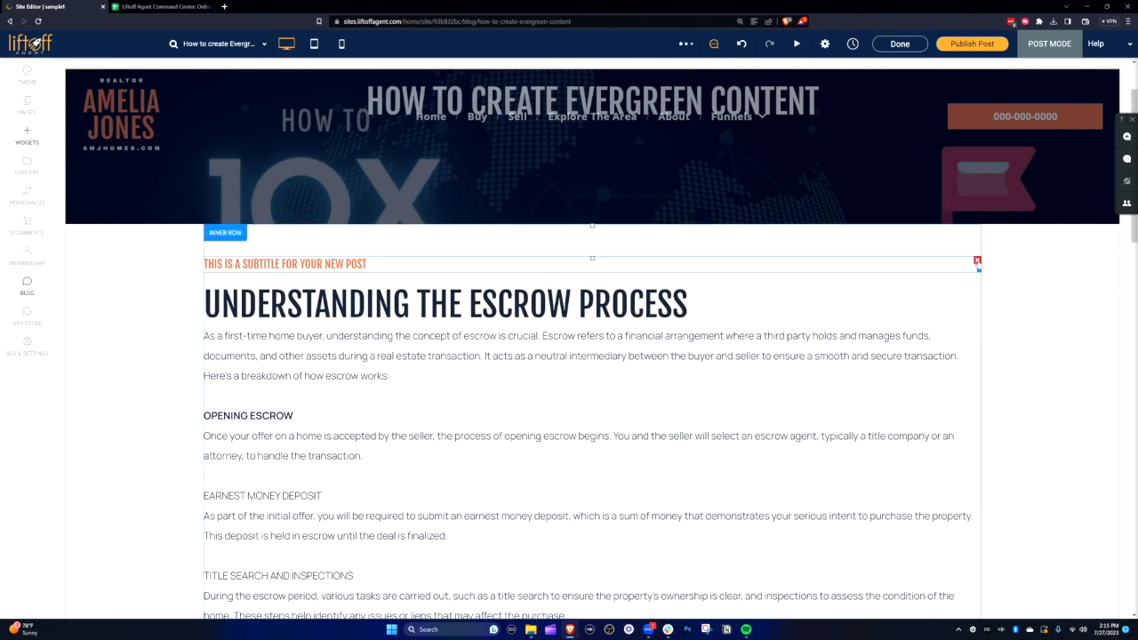
{"action": "key", "text": "Delete"}
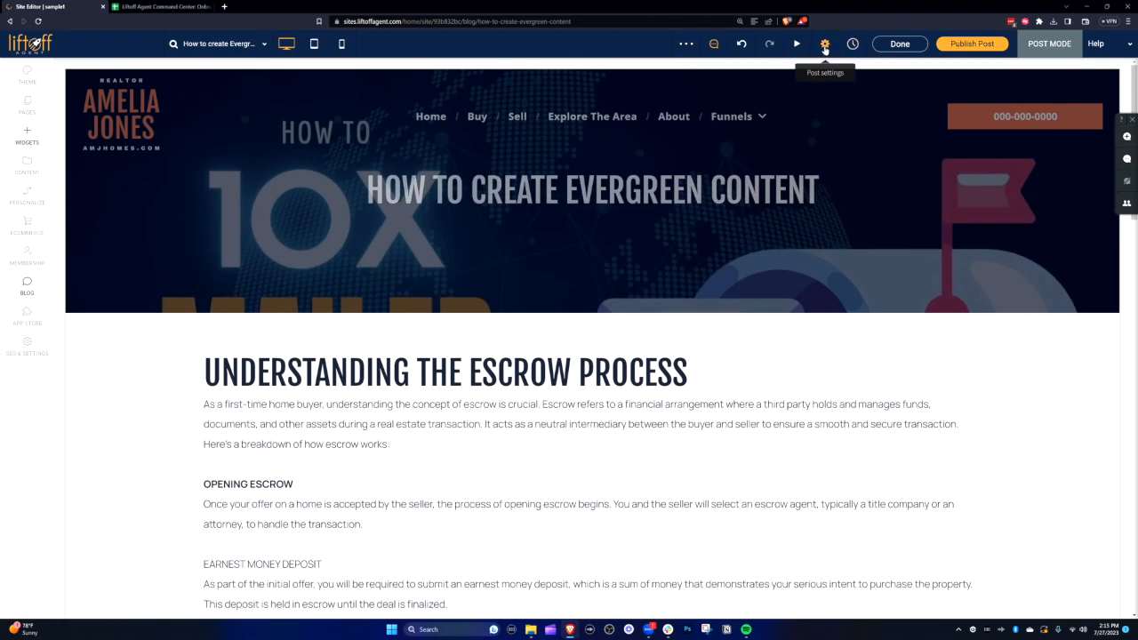
Step: Open the post's settings and view the date and time options for scheduling its publication
{"action": "left_click", "coordinate": [825, 45]}
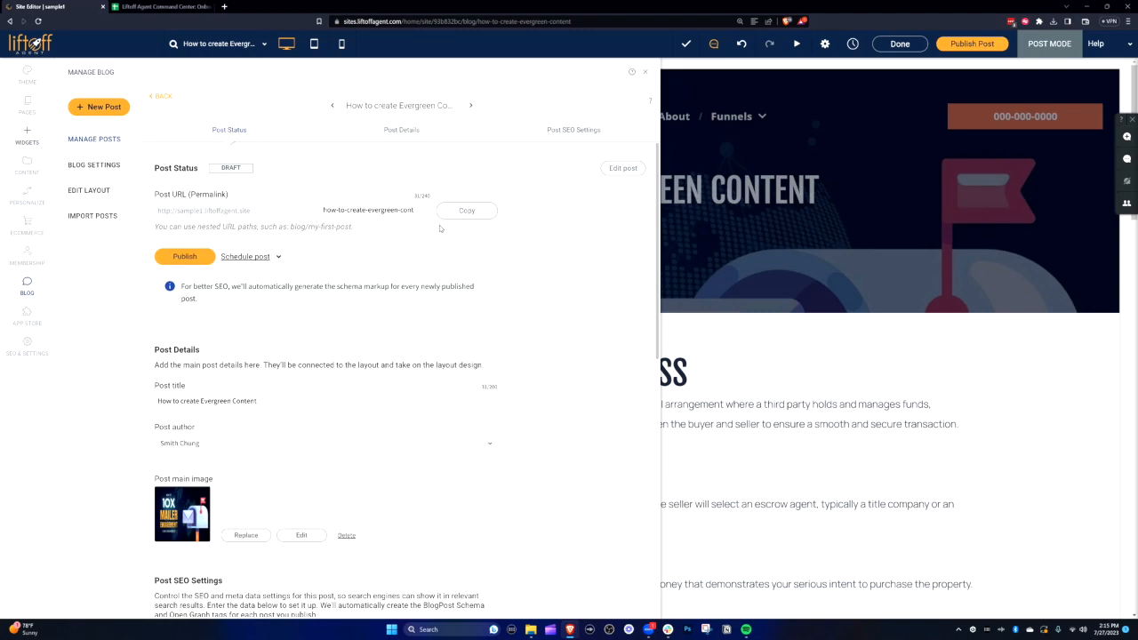
{"action": "left_click", "coordinate": [279, 258]}
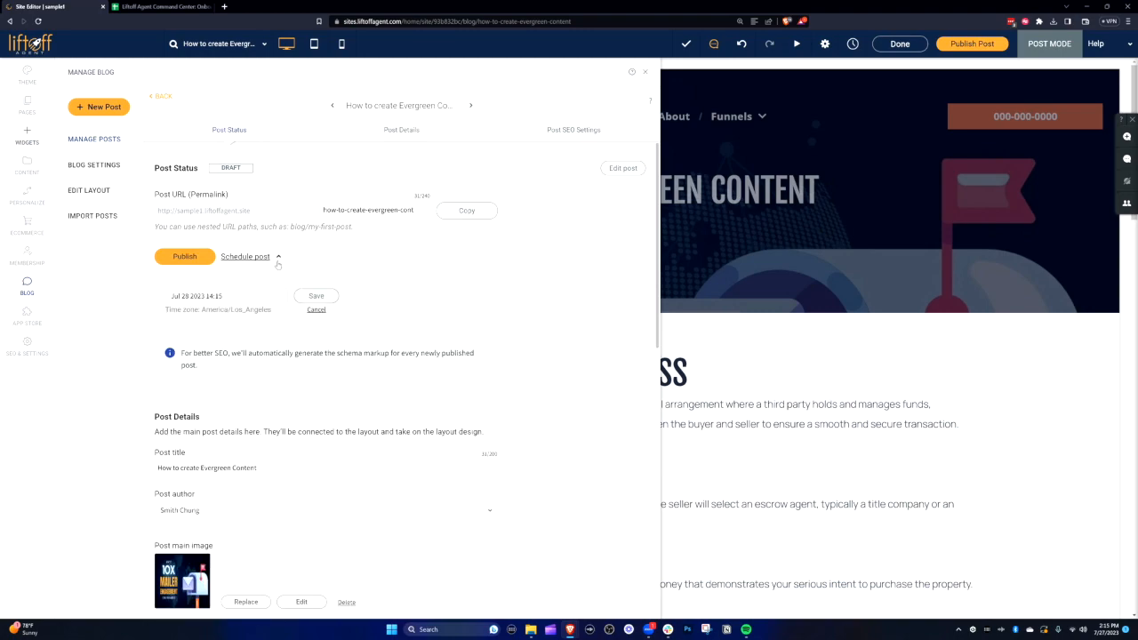
{"action": "left_click_drag", "start_coordinate": [223, 296], "coordinate": [123, 296]}
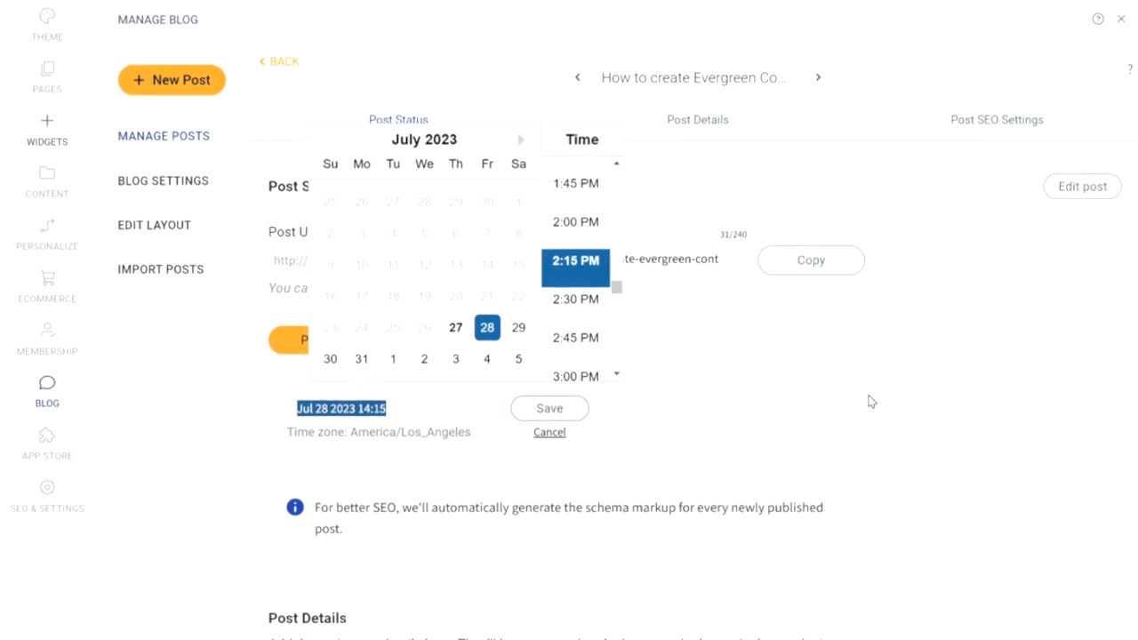
{"action": "left_click", "coordinate": [912, 390]}
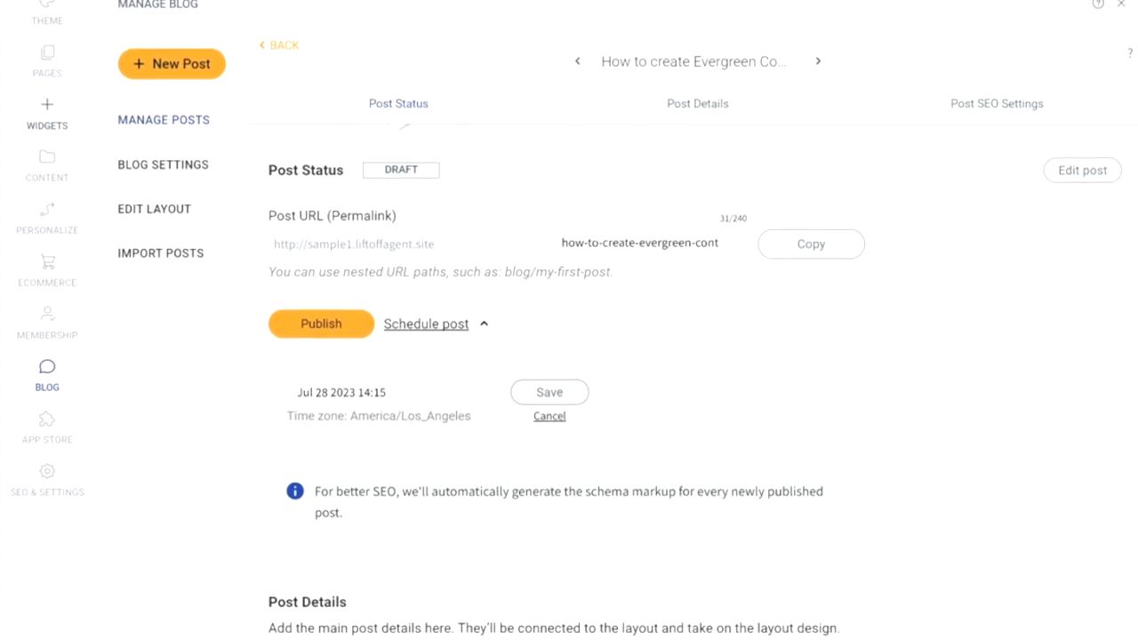
Step: Shorten the post's URL permalink to "evergreen-content"
{"action": "mouse_move", "coordinate": [562, 243]}
{"action": "left_mouse_down"}
{"action": "mouse_move", "coordinate": [762, 245]}
{"action": "mouse_move", "coordinate": [553, 240]}
{"action": "left_mouse_up"}
{"action": "left_click", "coordinate": [667, 239]}
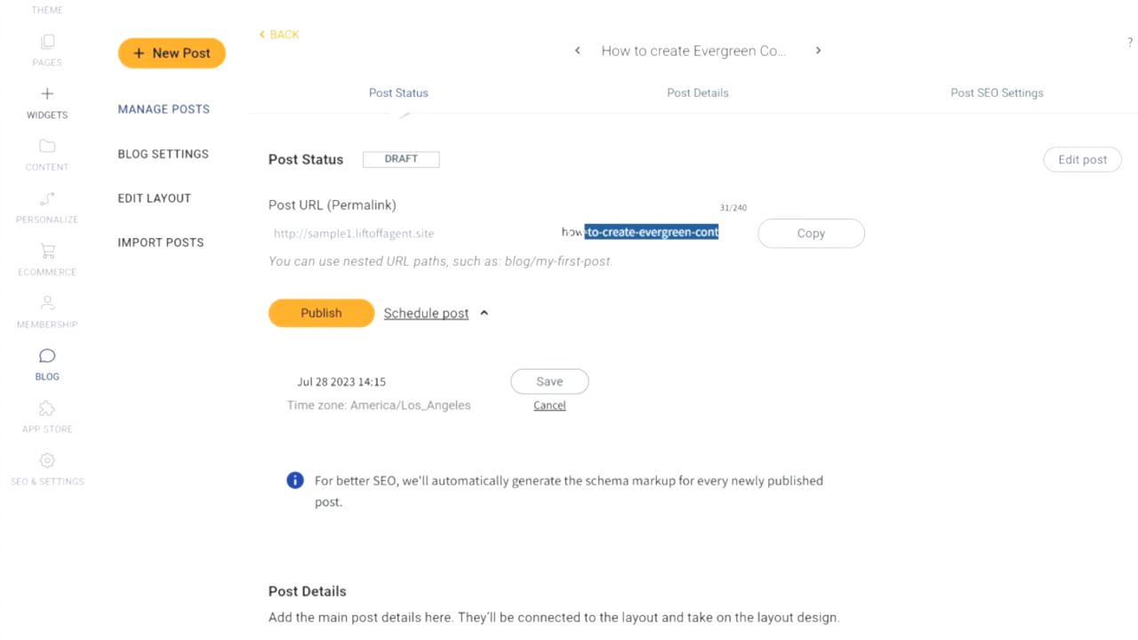
{"action": "type", "text": "evergreen-content"}
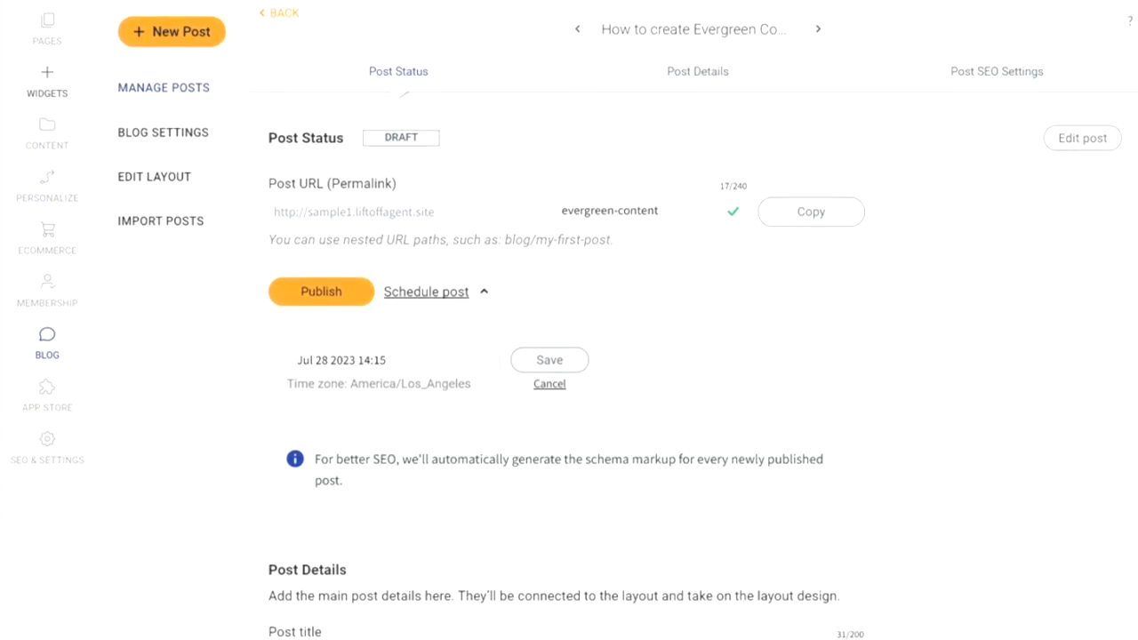
{"action": "triple_click", "coordinate": [622, 207]}
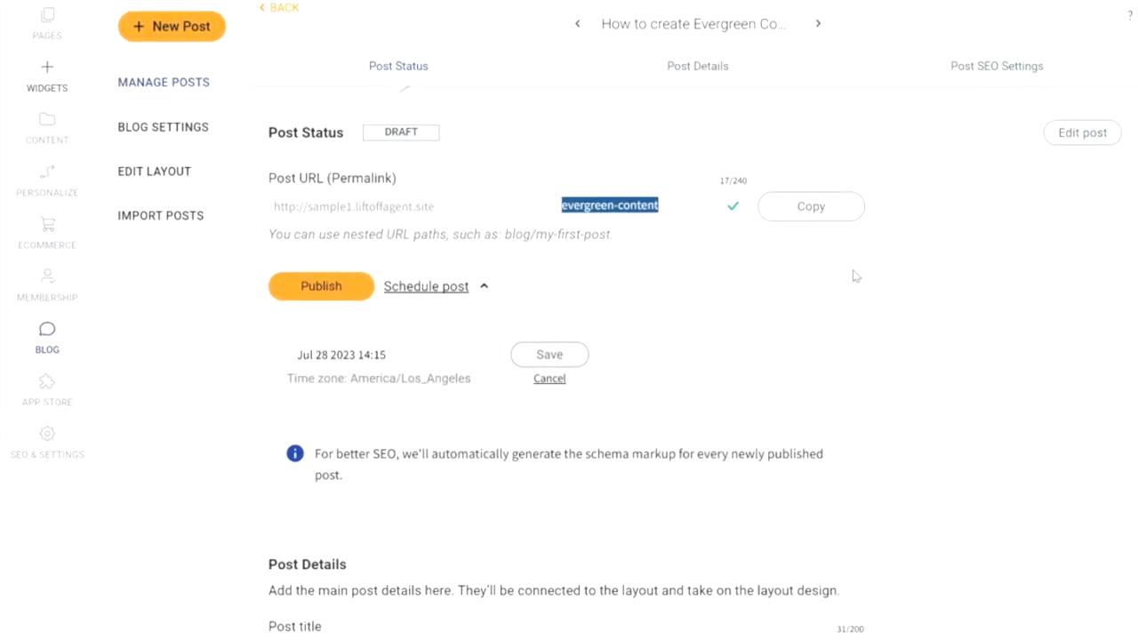
{"action": "left_click", "coordinate": [856, 277]}
Step: Review the post details, including the title, author and main image, and the introduction to the SEO settings
{"action": "scroll", "coordinate": [907, 417], "scroll_direction": "down", "scroll_amount": 4}
{"action": "scroll", "coordinate": [921, 434], "scroll_direction": "down", "scroll_amount": 2}
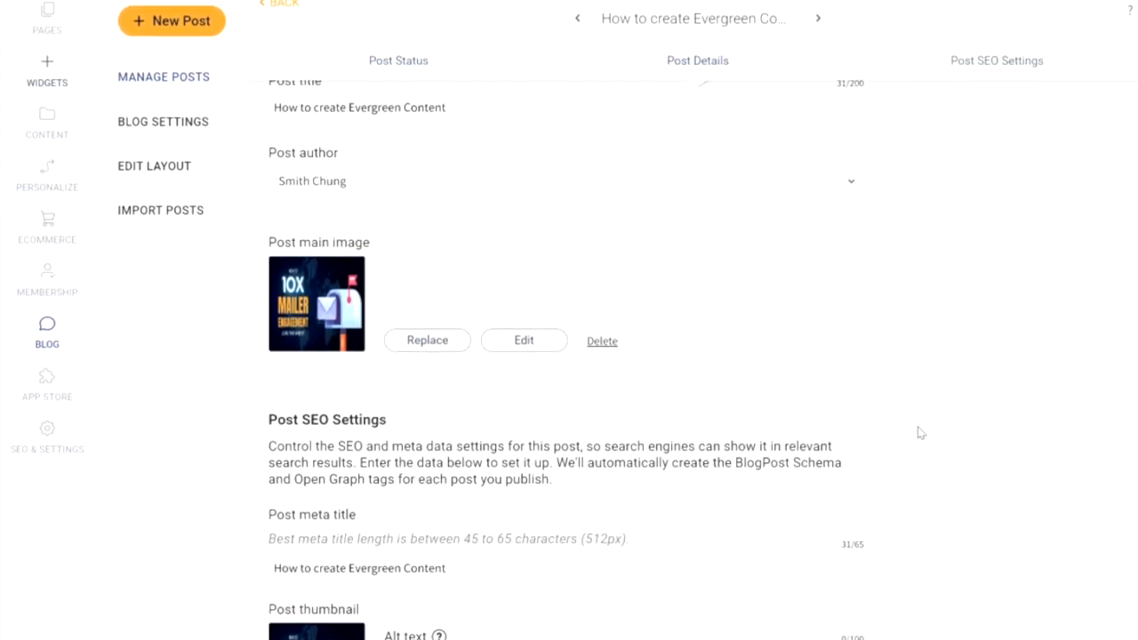
{"action": "scroll", "coordinate": [853, 444], "scroll_direction": "up", "scroll_amount": 1}
{"action": "scroll", "coordinate": [842, 503], "scroll_direction": "up", "scroll_amount": 1}
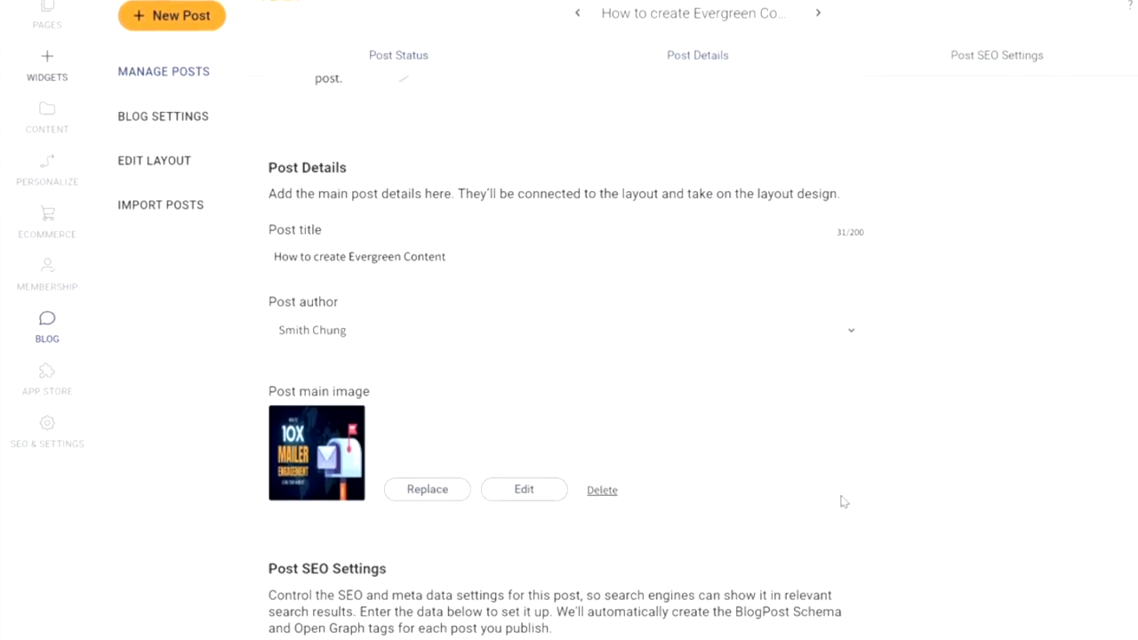
{"action": "left_click_drag", "start_coordinate": [268, 161], "coordinate": [749, 501]}
{"action": "left_click_drag", "start_coordinate": [257, 564], "coordinate": [587, 620]}
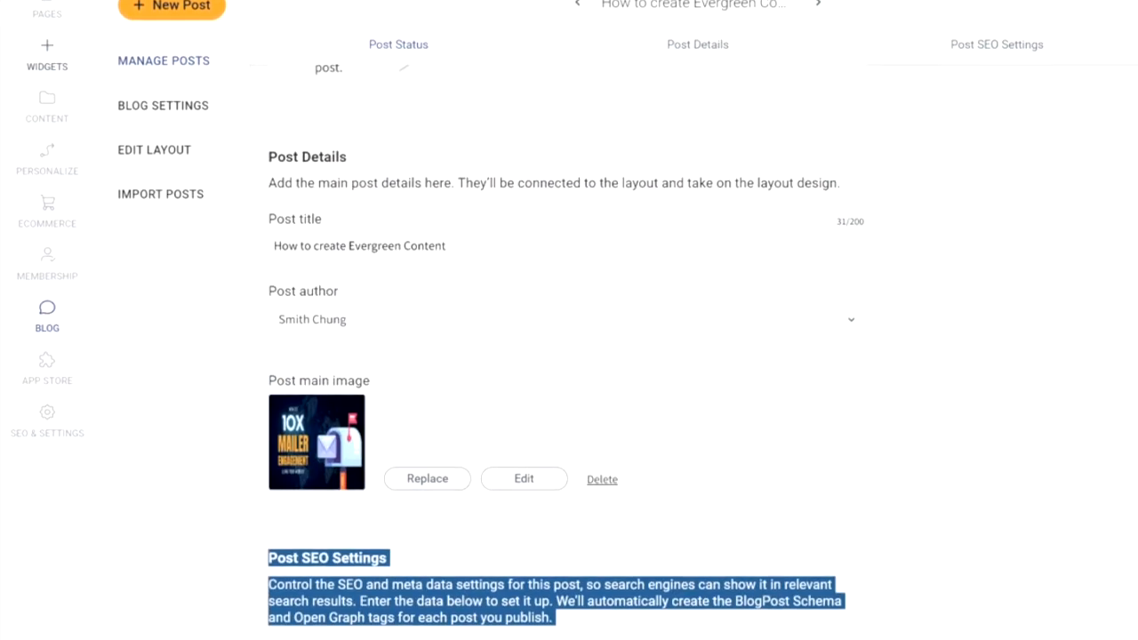
{"action": "left_click", "coordinate": [856, 589]}
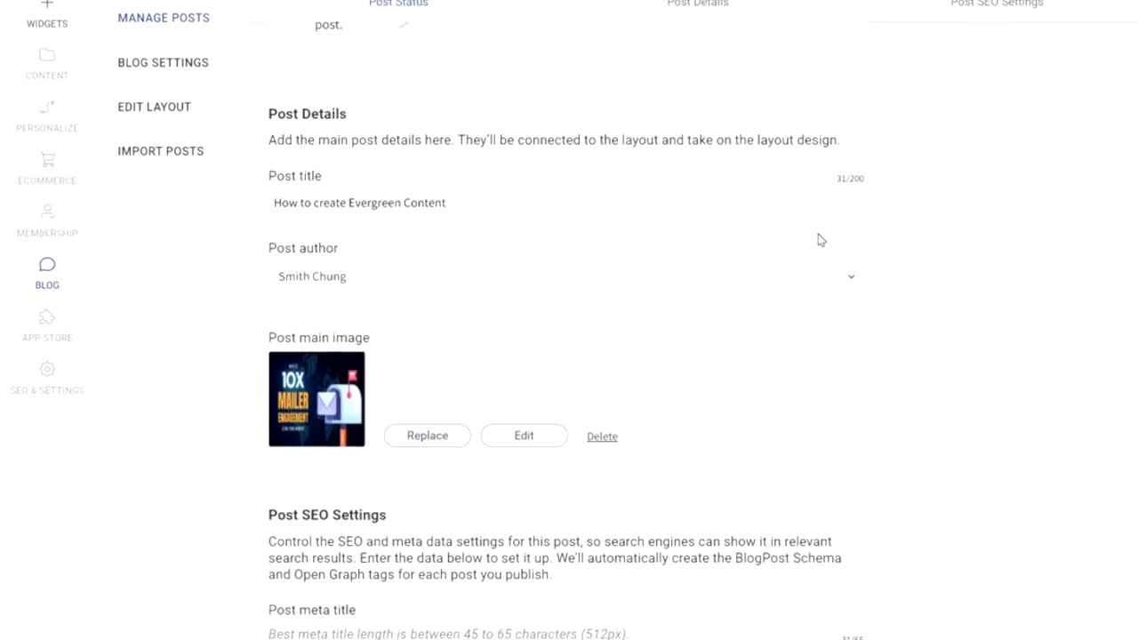
{"action": "right_click", "coordinate": [743, 218]}
{"action": "left_click_drag", "start_coordinate": [486, 138], "coordinate": [480, 138]}
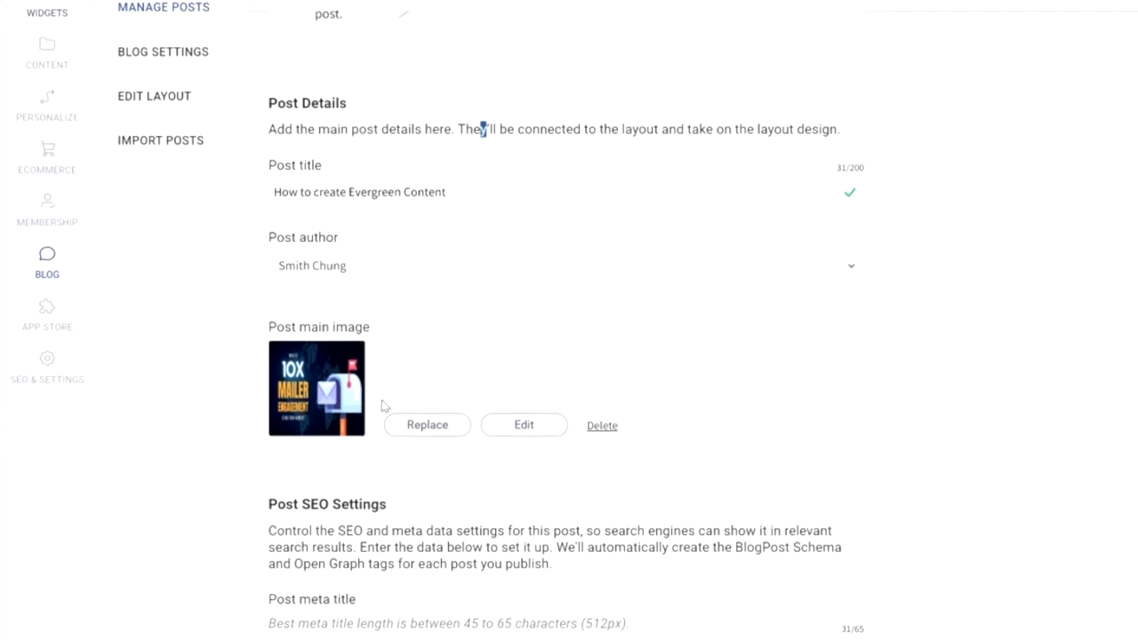
Step: Examine the post's SEO settings, comparing the meta title and thumbnail with the post title and main image
{"action": "scroll", "coordinate": [673, 325], "scroll_direction": "down", "scroll_amount": 5}
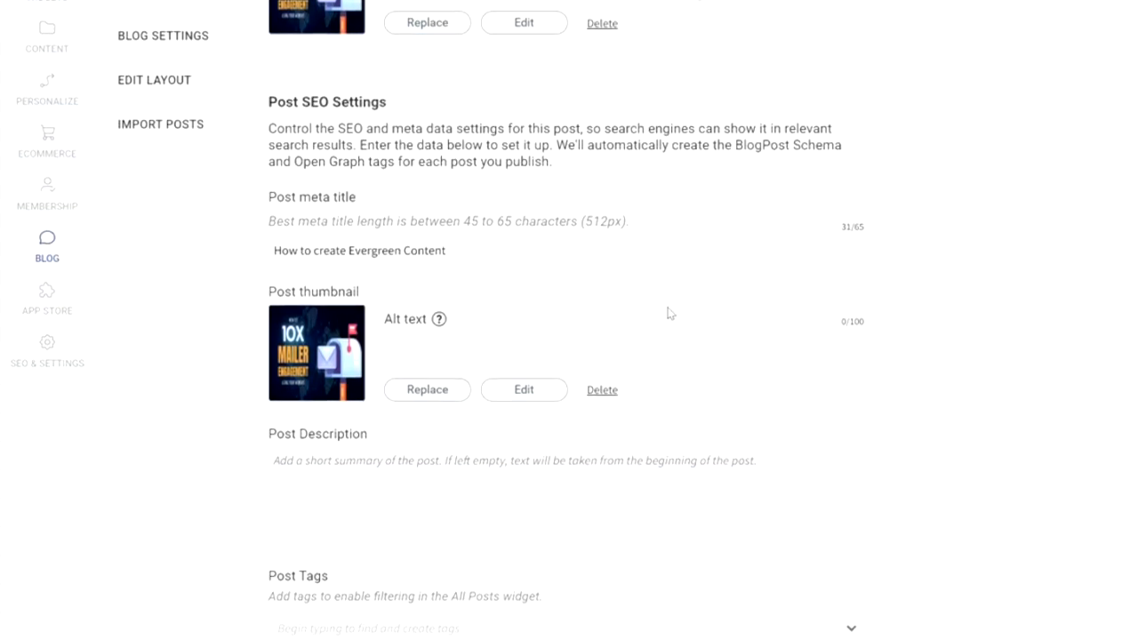
{"action": "scroll", "coordinate": [668, 312], "scroll_direction": "up", "scroll_amount": 1}
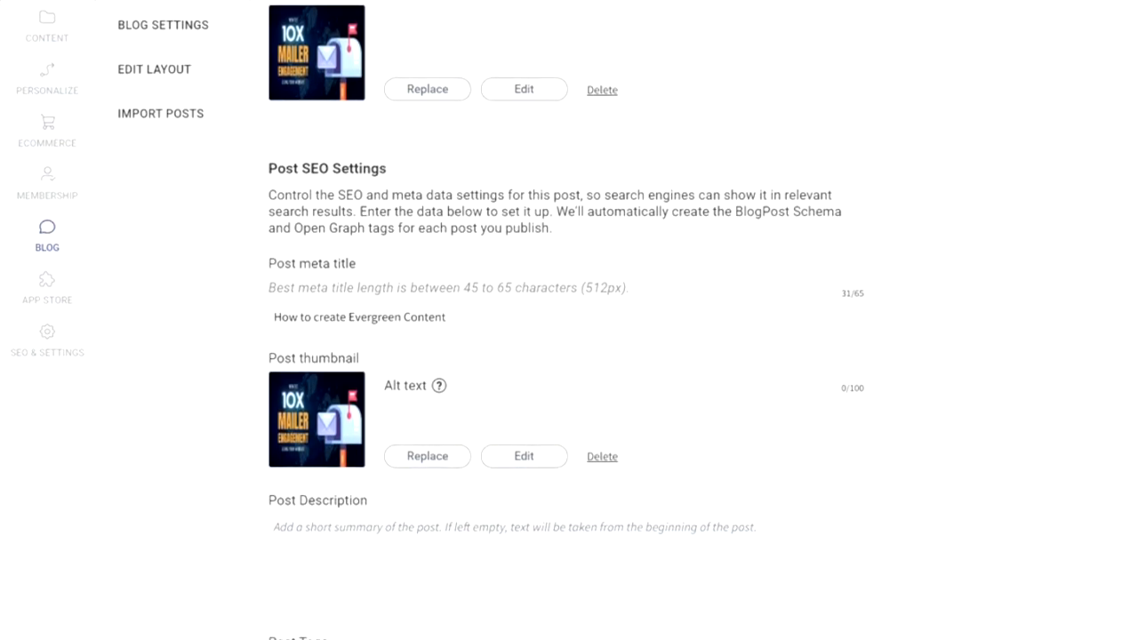
{"action": "left_click_drag", "start_coordinate": [447, 321], "coordinate": [249, 316]}
{"action": "left_click", "coordinate": [204, 356]}
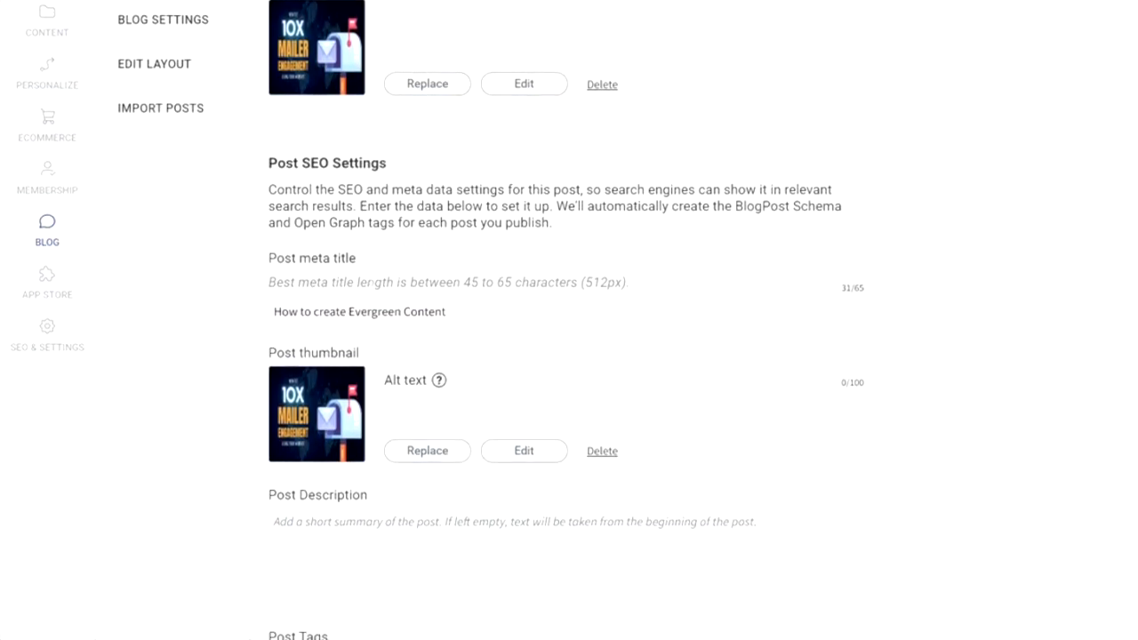
{"action": "left_click_drag", "start_coordinate": [447, 315], "coordinate": [189, 324]}
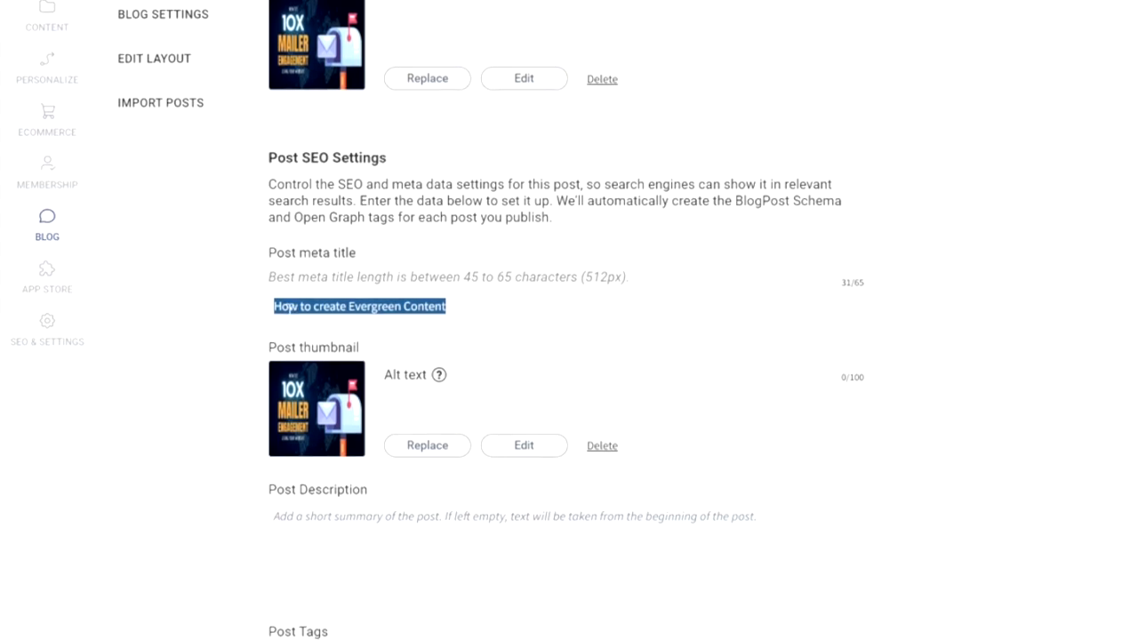
{"action": "scroll", "coordinate": [304, 416], "scroll_direction": "up", "scroll_amount": 3}
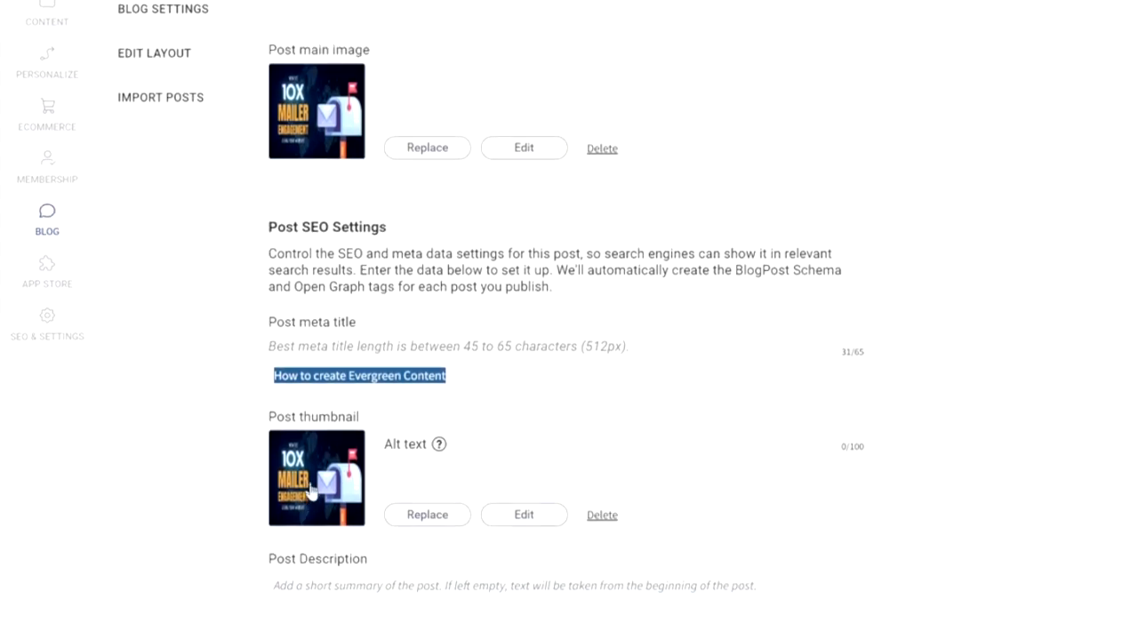
{"action": "scroll", "coordinate": [391, 494], "scroll_direction": "up", "scroll_amount": 3}
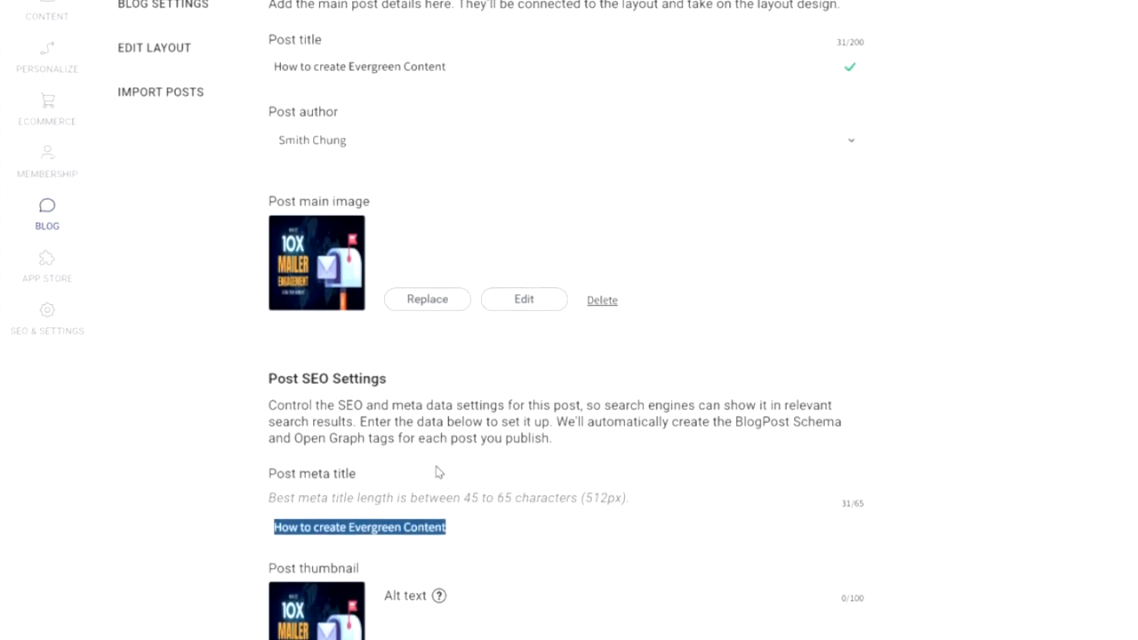
{"action": "left_click", "coordinate": [959, 469]}
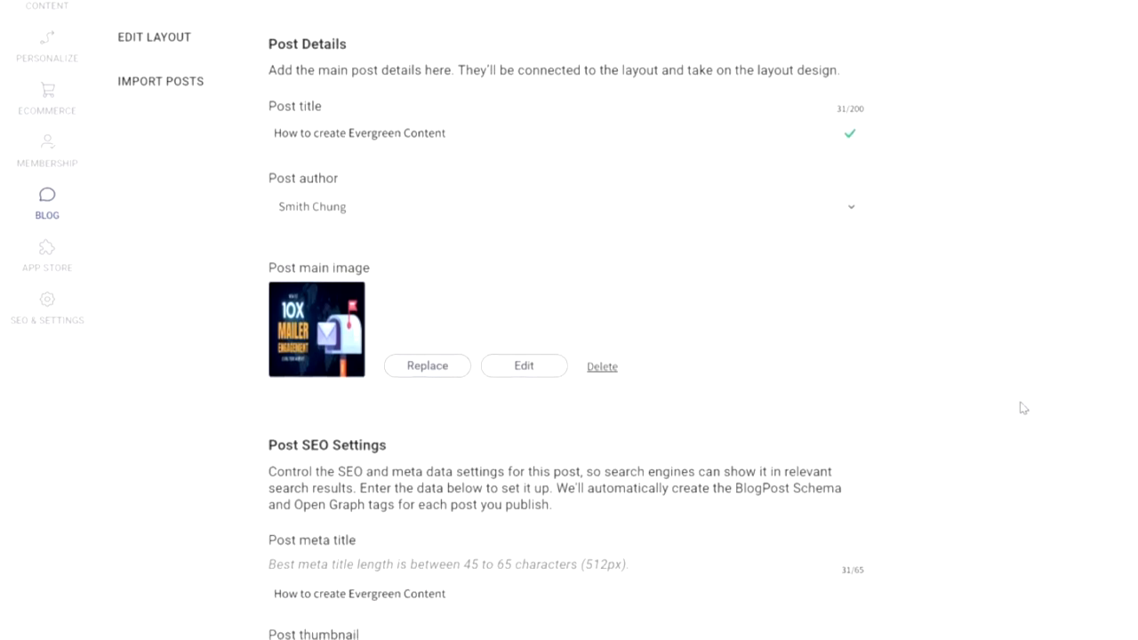
{"action": "scroll", "coordinate": [752, 427], "scroll_direction": "down", "scroll_amount": 7}
{"action": "scroll", "coordinate": [658, 491], "scroll_direction": "up", "scroll_amount": 6}
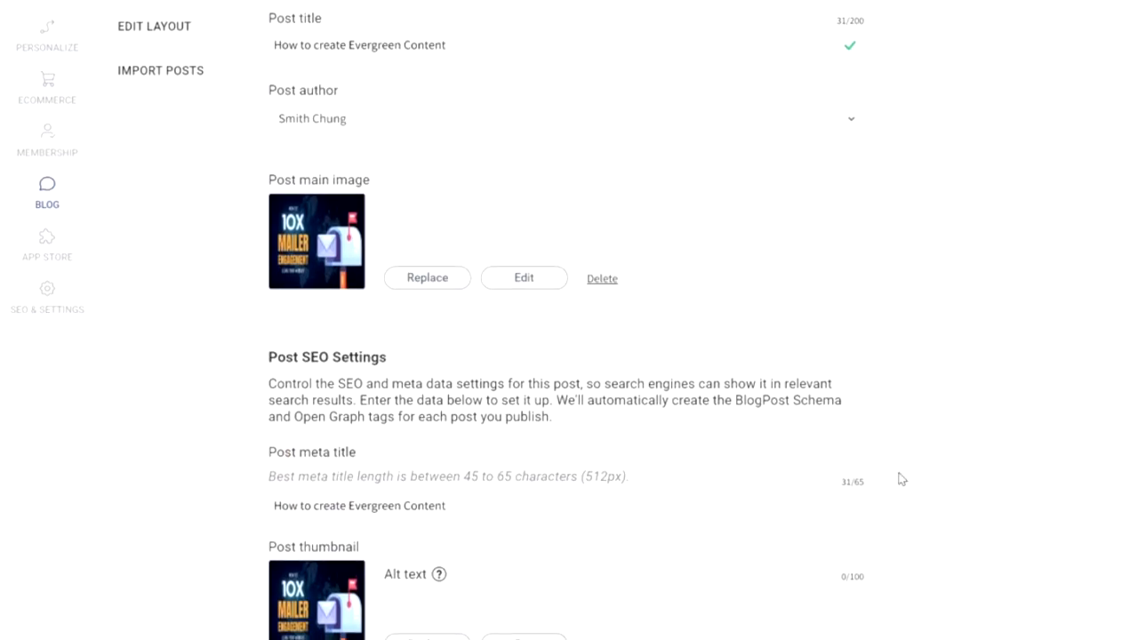
{"action": "scroll", "coordinate": [912, 524], "scroll_direction": "down", "scroll_amount": 3}
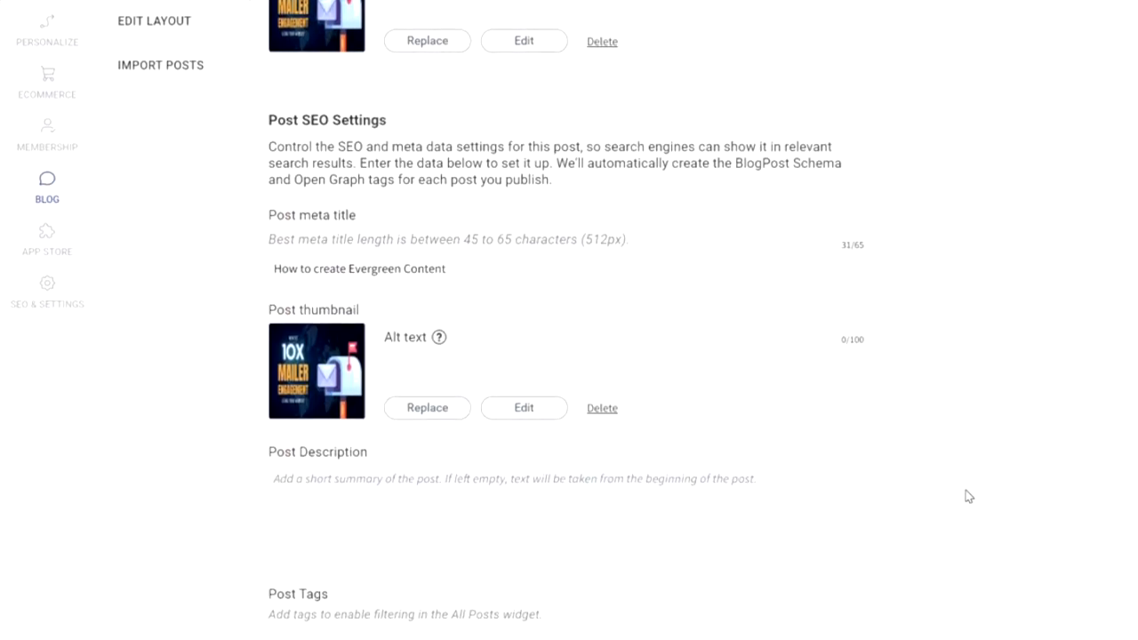
{"action": "scroll", "coordinate": [1048, 432], "scroll_direction": "down", "scroll_amount": 3}
{"action": "scroll", "coordinate": [1048, 432], "scroll_direction": "up", "scroll_amount": 5}
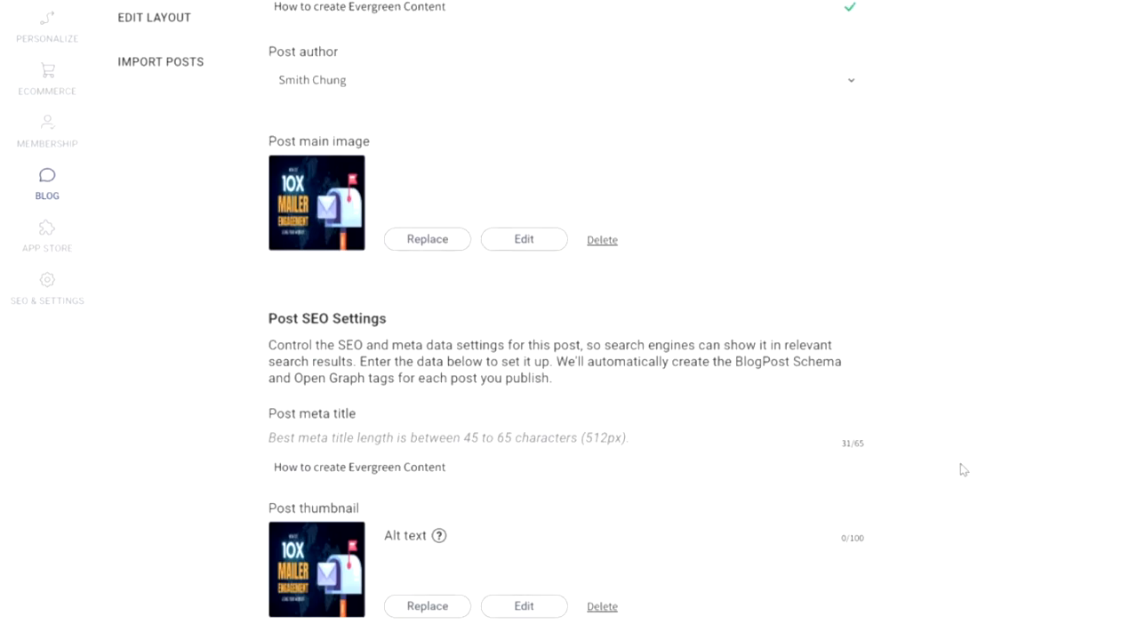
{"action": "scroll", "coordinate": [960, 469], "scroll_direction": "down", "scroll_amount": 5}
Step: Tag the post with the existing tag Buyer and the new tags Sellers and Danville
{"action": "left_click_drag", "start_coordinate": [263, 369], "coordinate": [655, 406]}
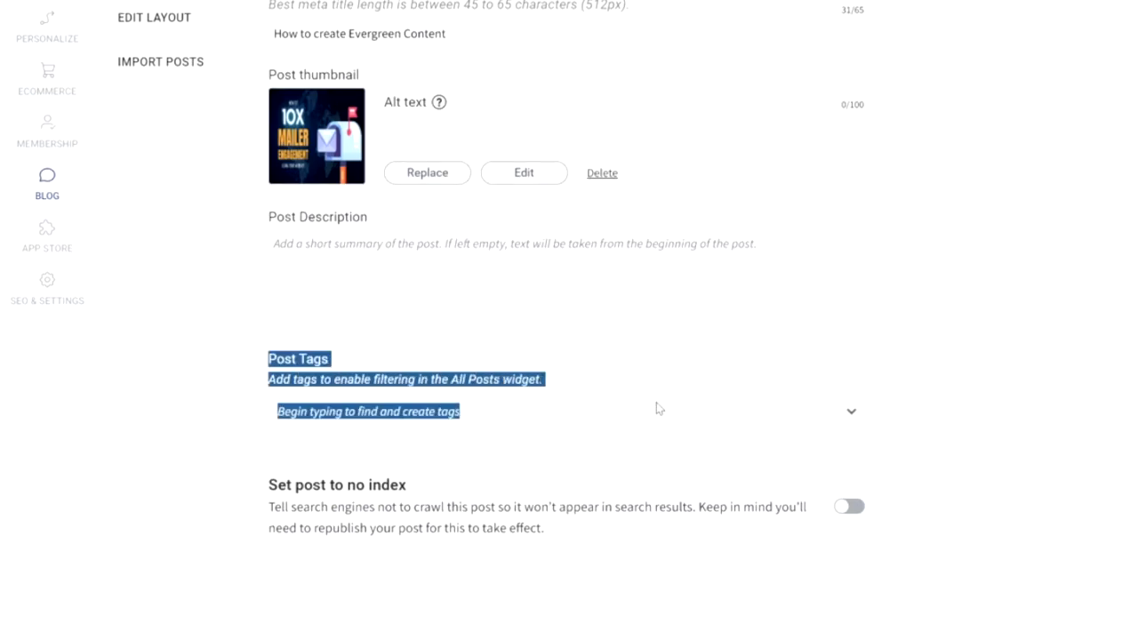
{"action": "left_click", "coordinate": [896, 417]}
{"action": "left_click", "coordinate": [848, 413]}
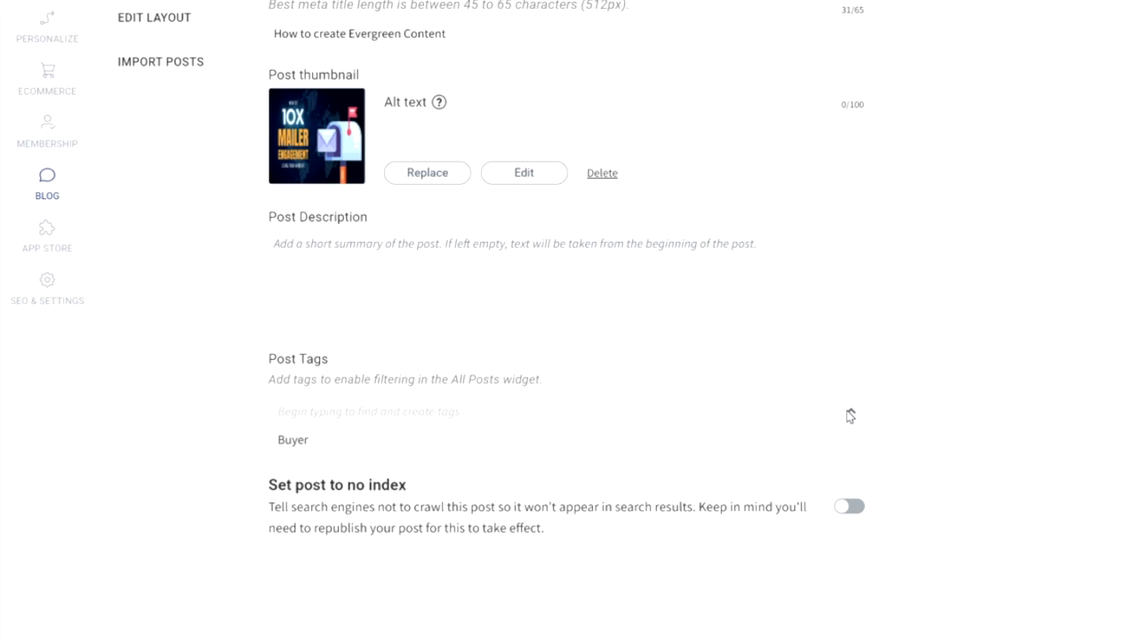
{"action": "left_click", "coordinate": [299, 441]}
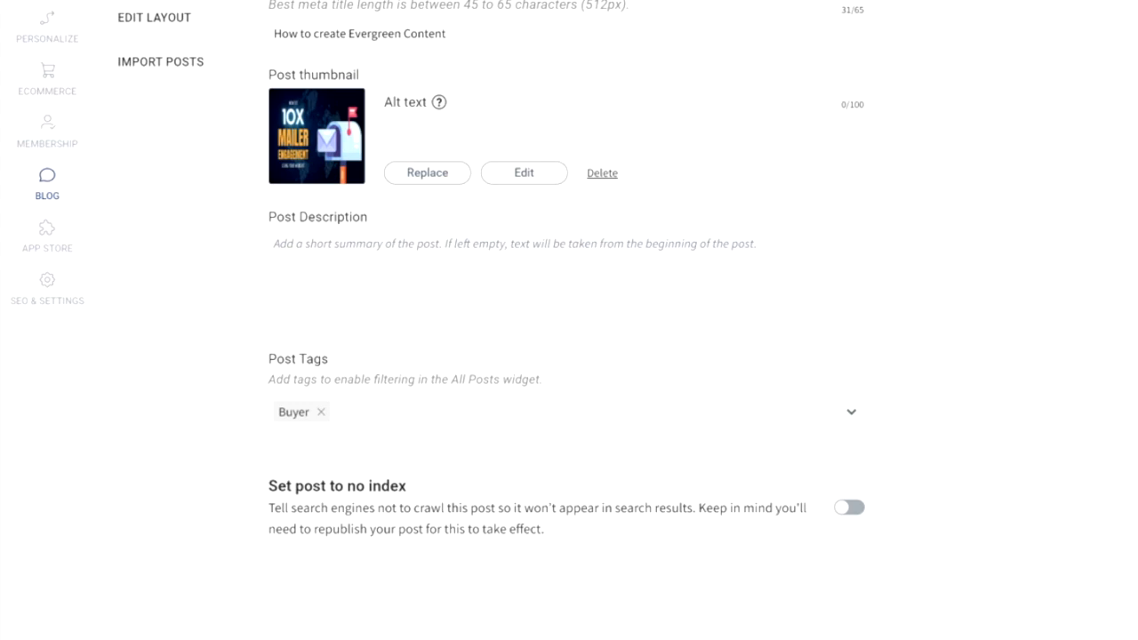
{"action": "left_click", "coordinate": [424, 413]}
{"action": "type", "text": "Sellers"}
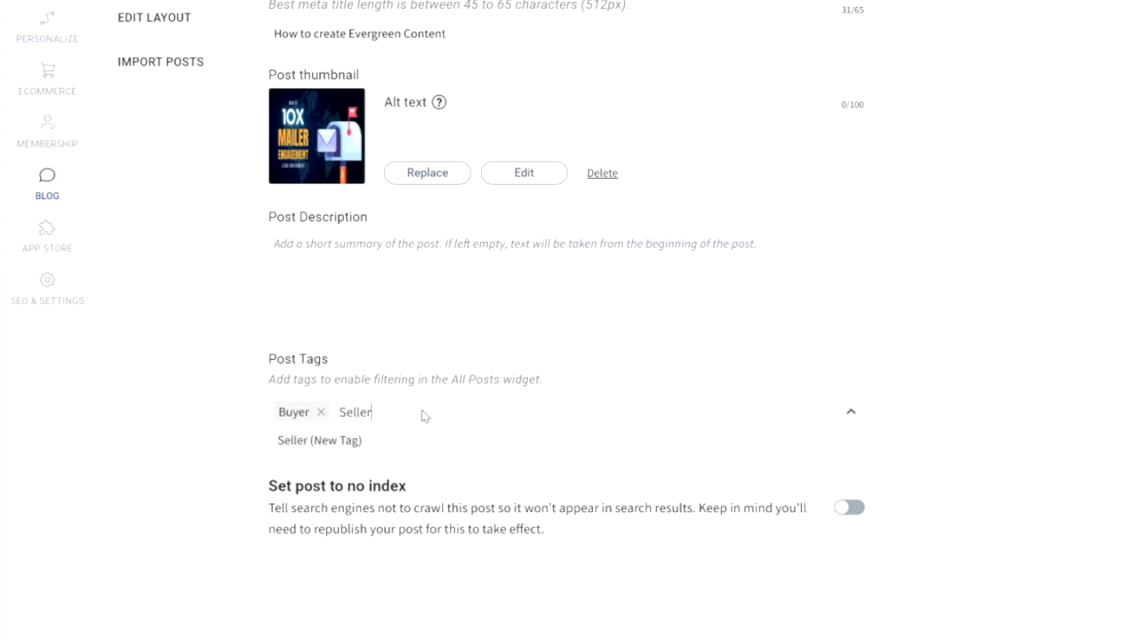
{"action": "left_click", "coordinate": [393, 446]}
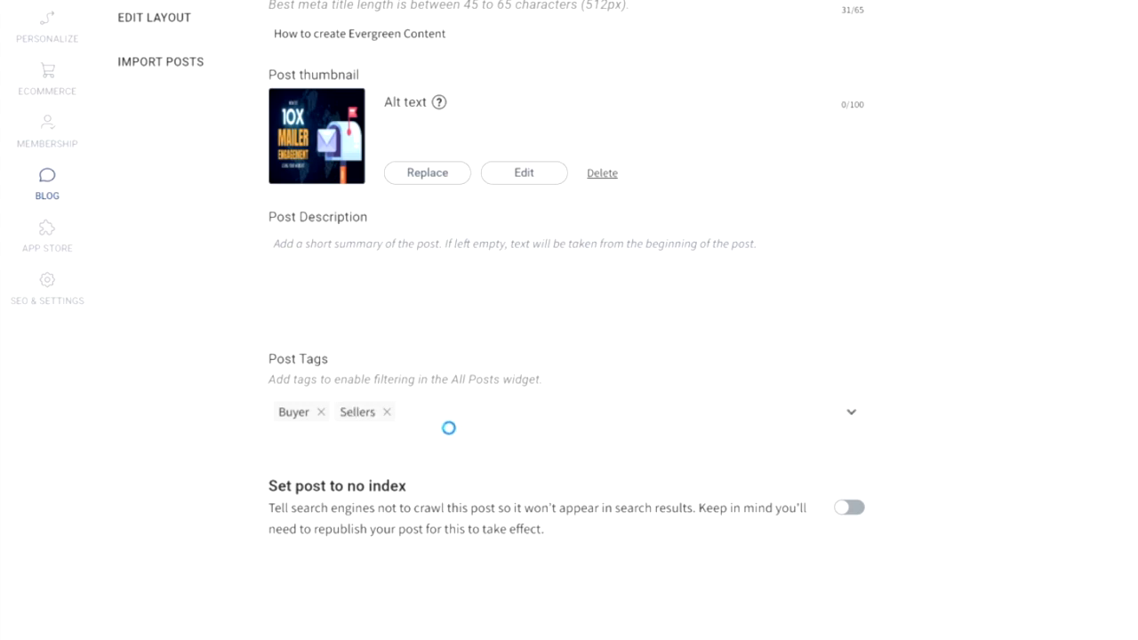
{"action": "type", "text": "Danville"}
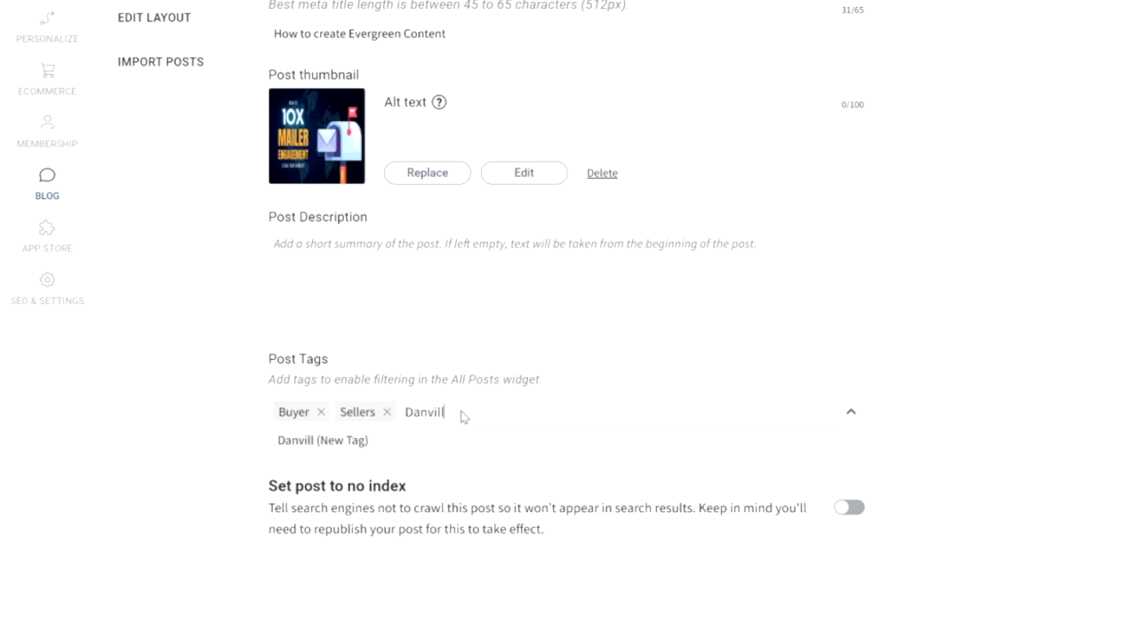
{"action": "key", "text": "Return"}
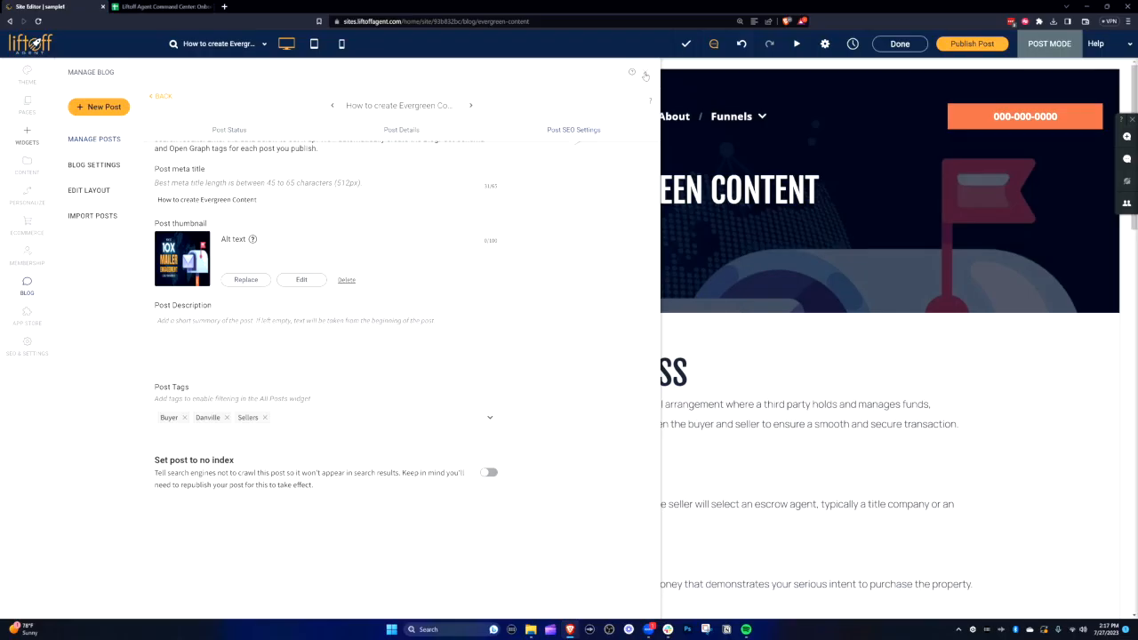
Step: Close the post settings, publish the post and finish editing it
{"action": "left_click", "coordinate": [646, 76]}
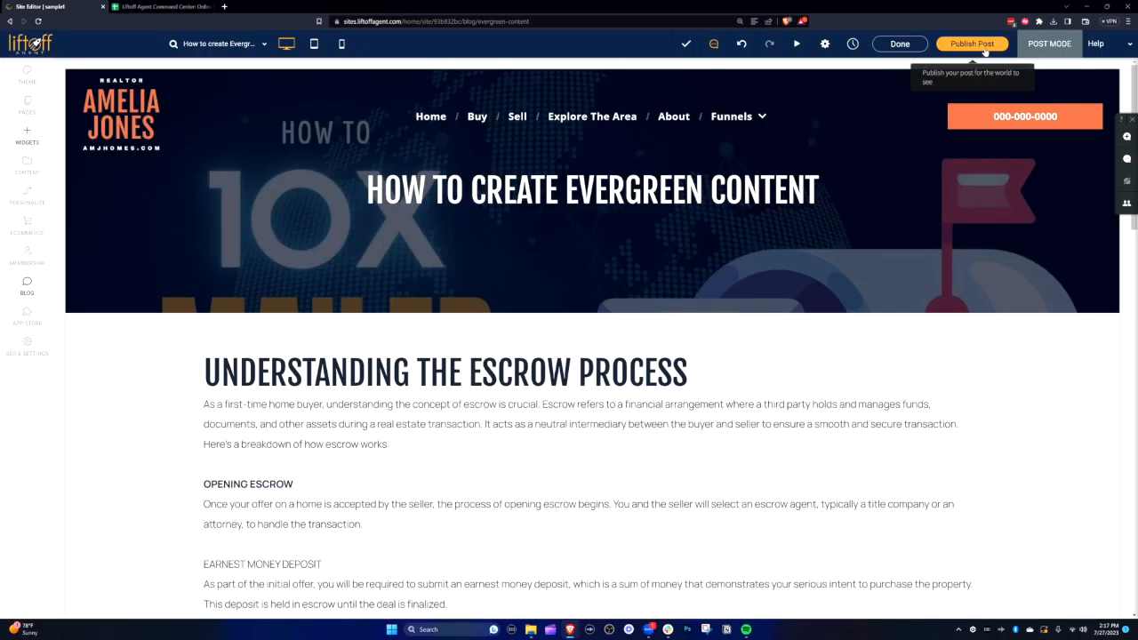
{"action": "left_click", "coordinate": [982, 49]}
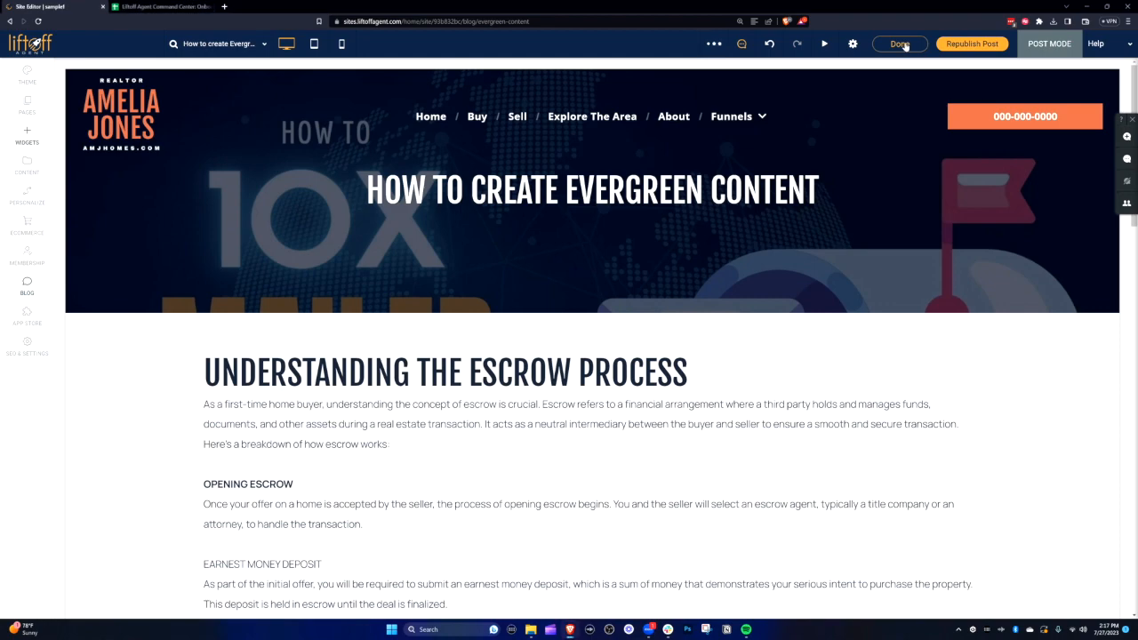
{"action": "left_click", "coordinate": [904, 47]}
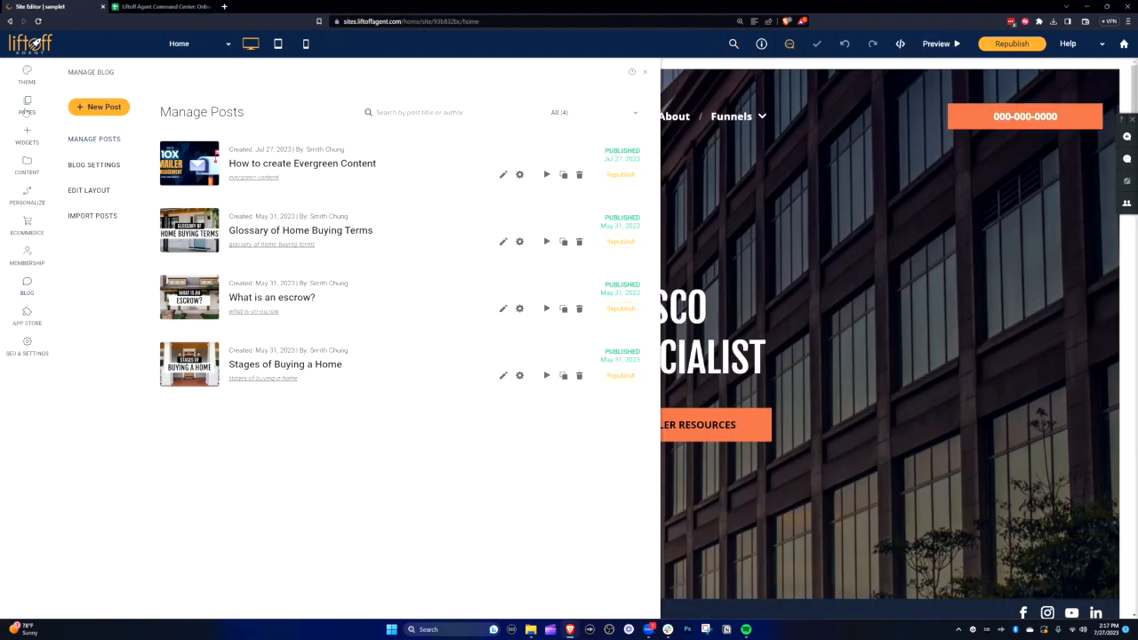
Step: Open the site's Buy page for editing and go to its Reviews section
{"action": "left_click", "coordinate": [26, 107]}
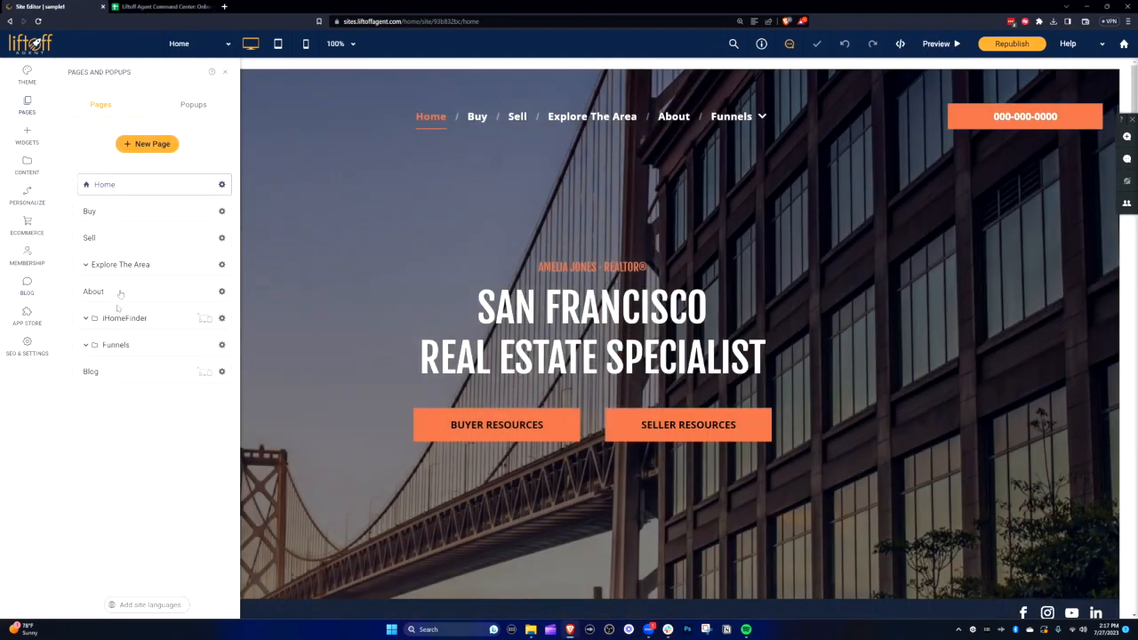
{"action": "left_click", "coordinate": [126, 215]}
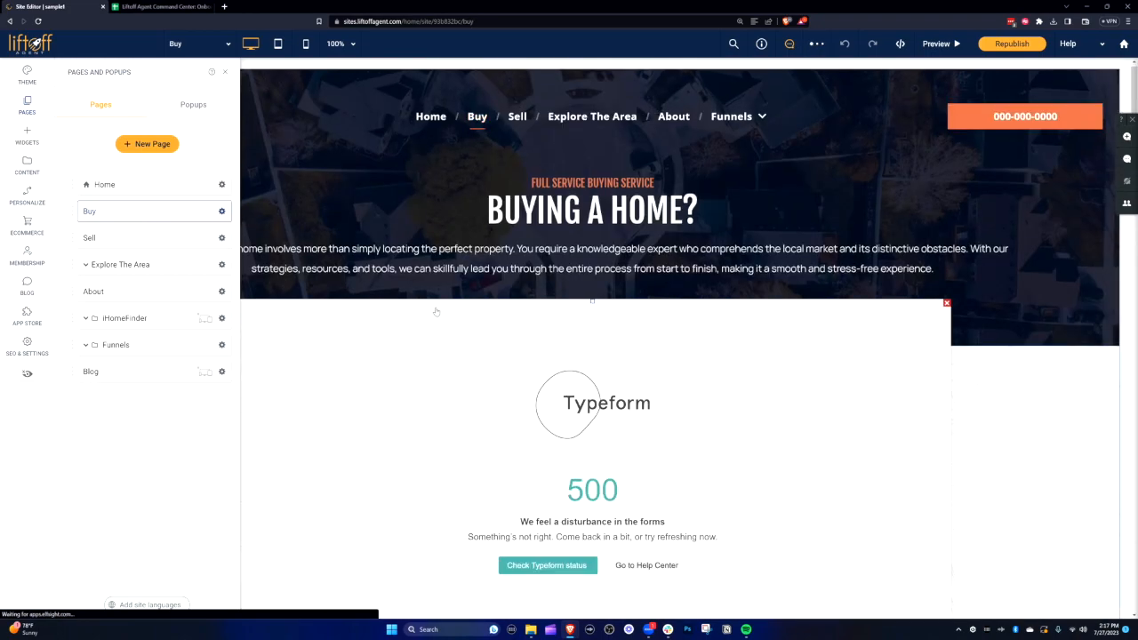
{"action": "scroll", "coordinate": [436, 311], "scroll_direction": "down", "scroll_amount": 6}
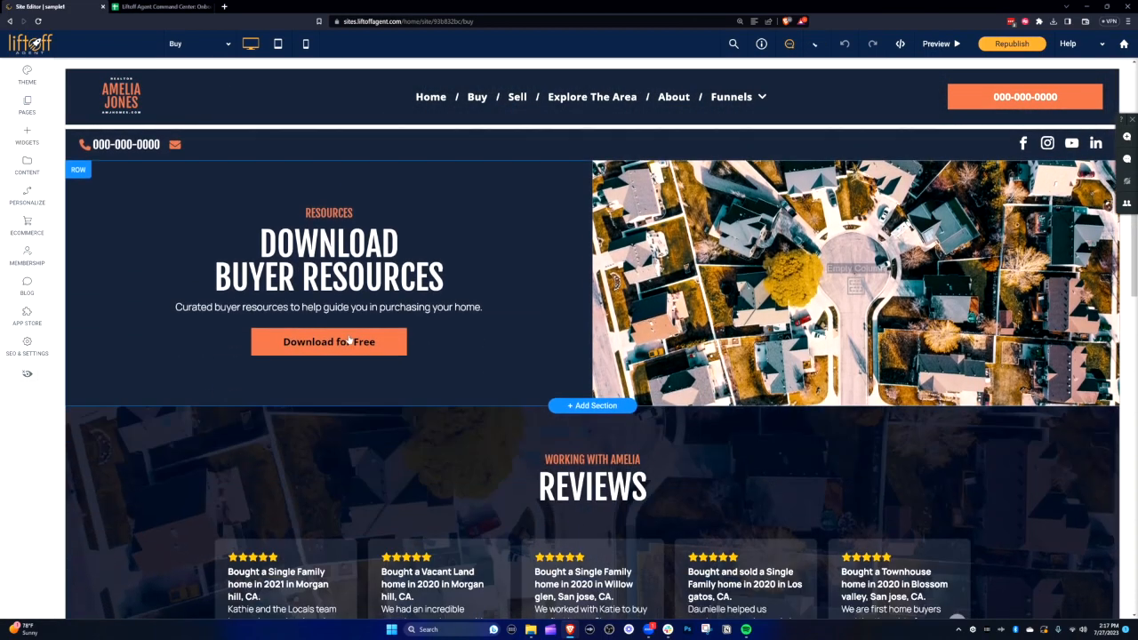
{"action": "scroll", "coordinate": [349, 340], "scroll_direction": "down", "scroll_amount": 4}
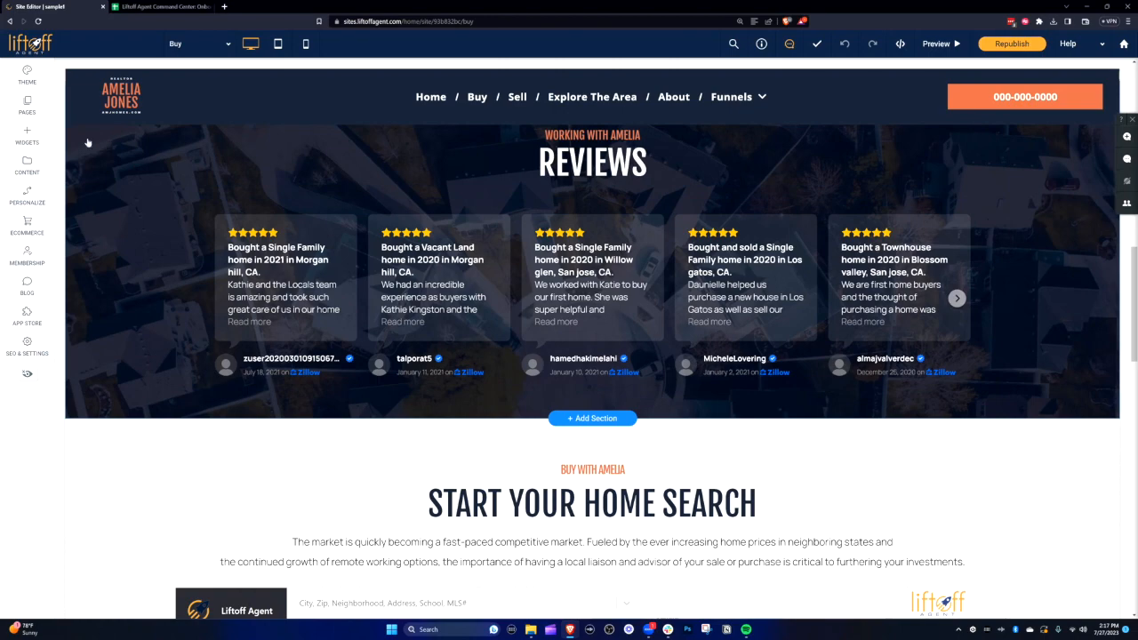
Step: Search the widgets for "post" and place an All Posts widget directly beneath the Reviews heading
{"action": "left_click", "coordinate": [27, 134]}
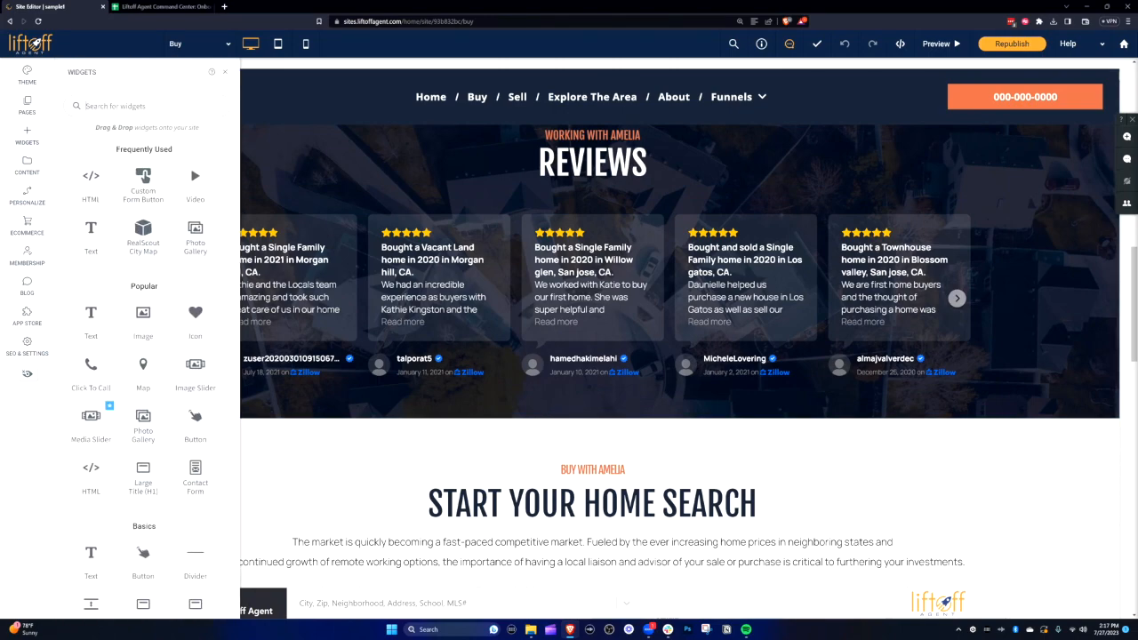
{"action": "type", "text": "post"}
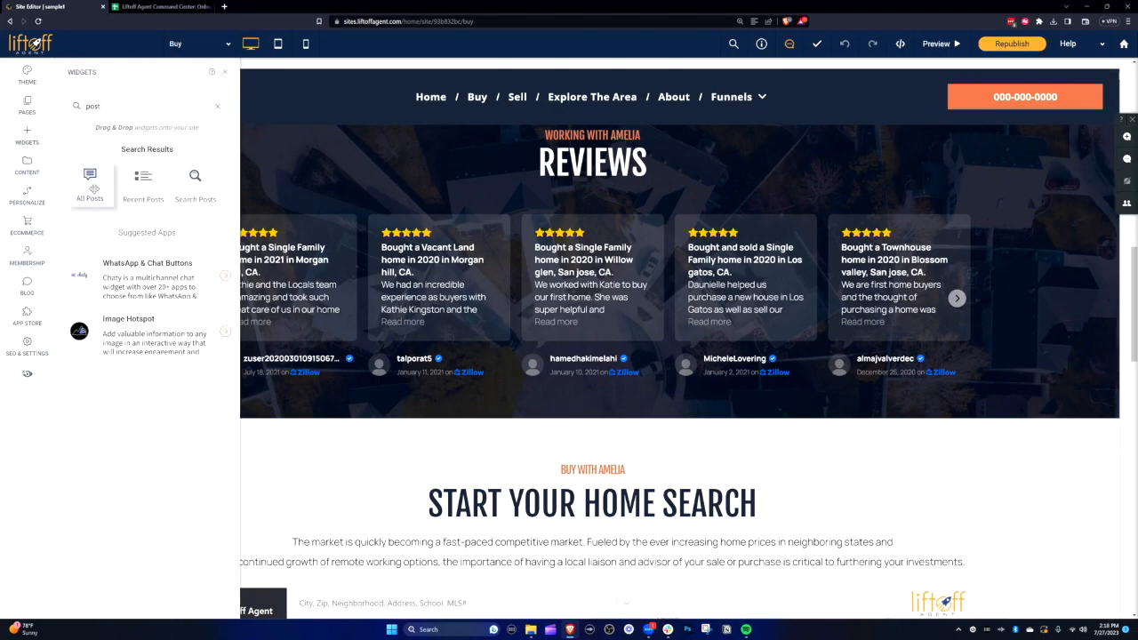
{"action": "left_click_drag", "start_coordinate": [93, 188], "coordinate": [742, 210]}
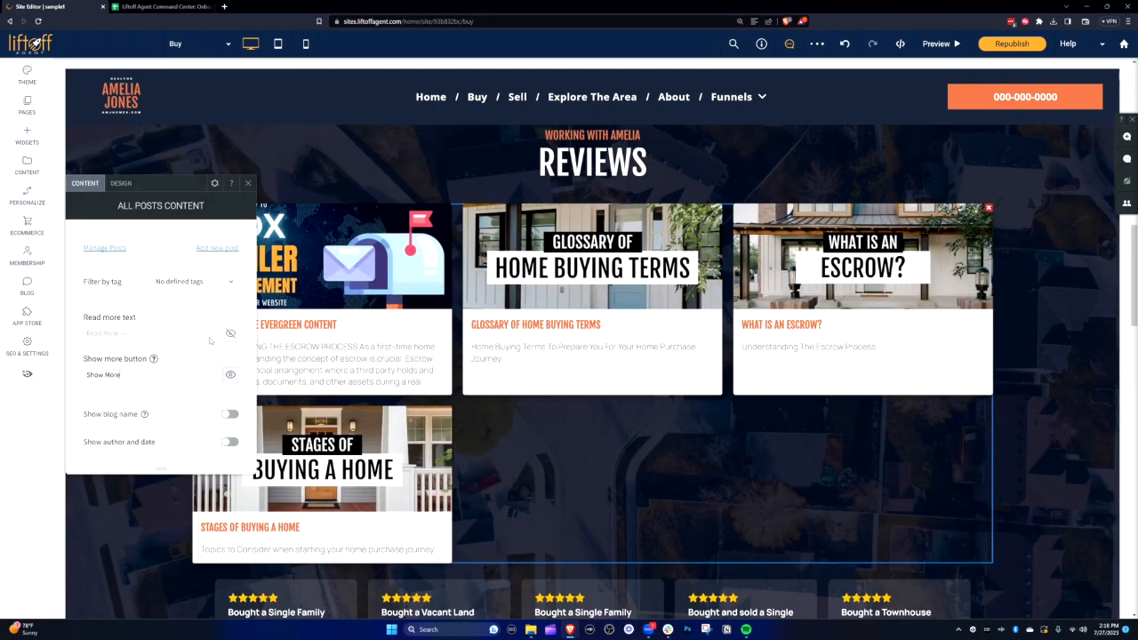
{"action": "scroll", "coordinate": [211, 359], "scroll_direction": "down", "scroll_amount": 1}
{"action": "scroll", "coordinate": [209, 369], "scroll_direction": "up", "scroll_amount": 1}
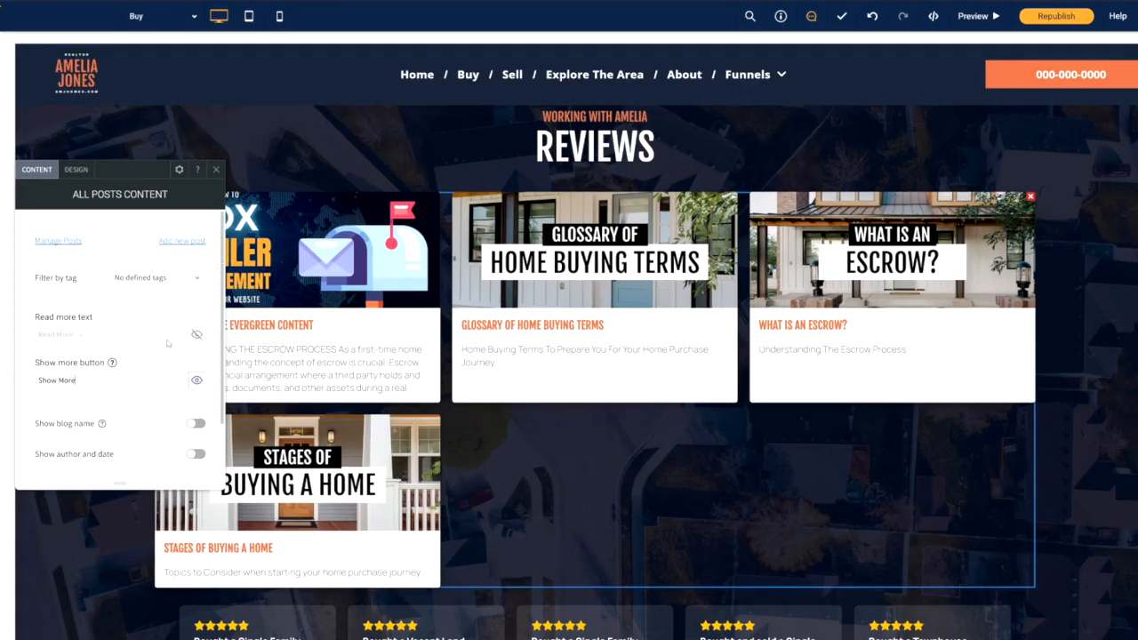
Step: Try filtering the All Posts widget by the Danville tag and by the Sellers tag
{"action": "left_click", "coordinate": [176, 278]}
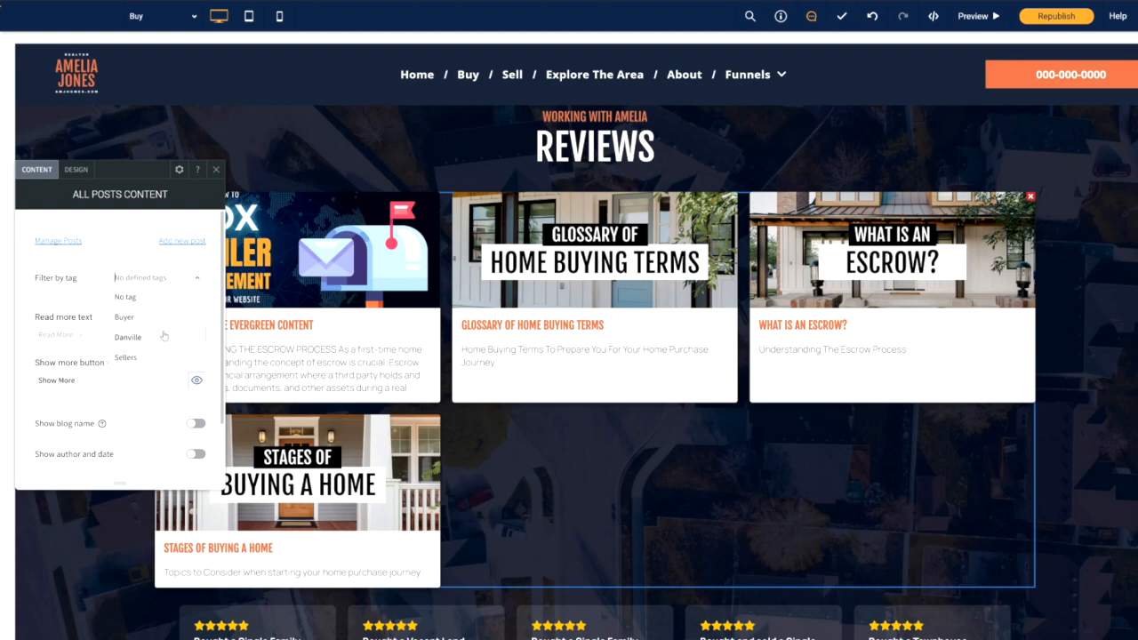
{"action": "left_click", "coordinate": [128, 337]}
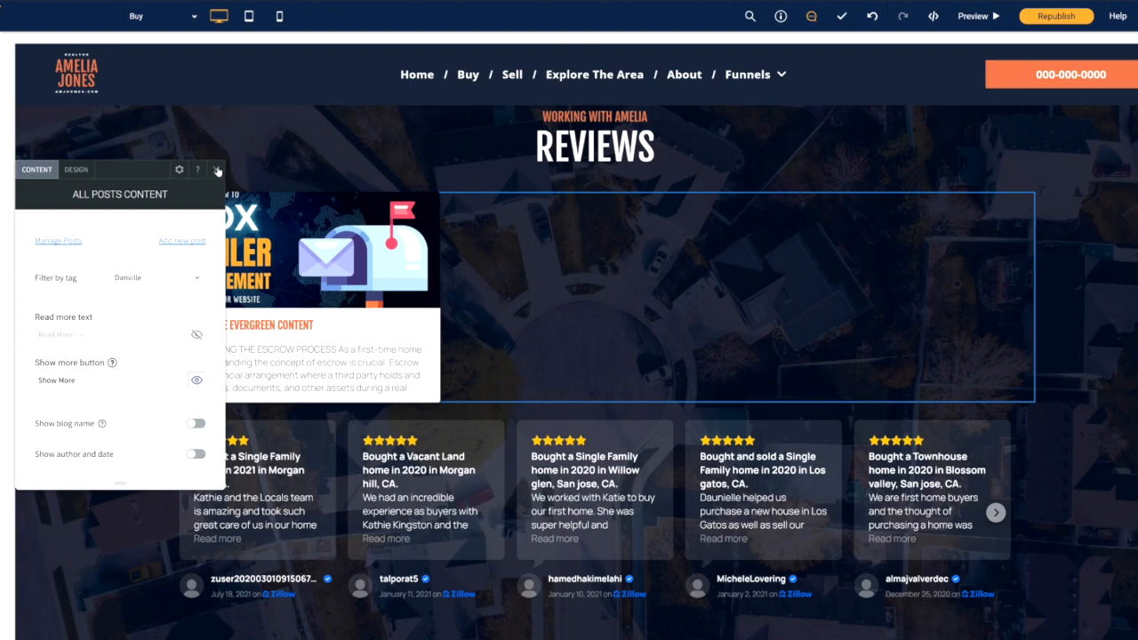
{"action": "left_click", "coordinate": [217, 169]}
{"action": "left_click", "coordinate": [373, 196]}
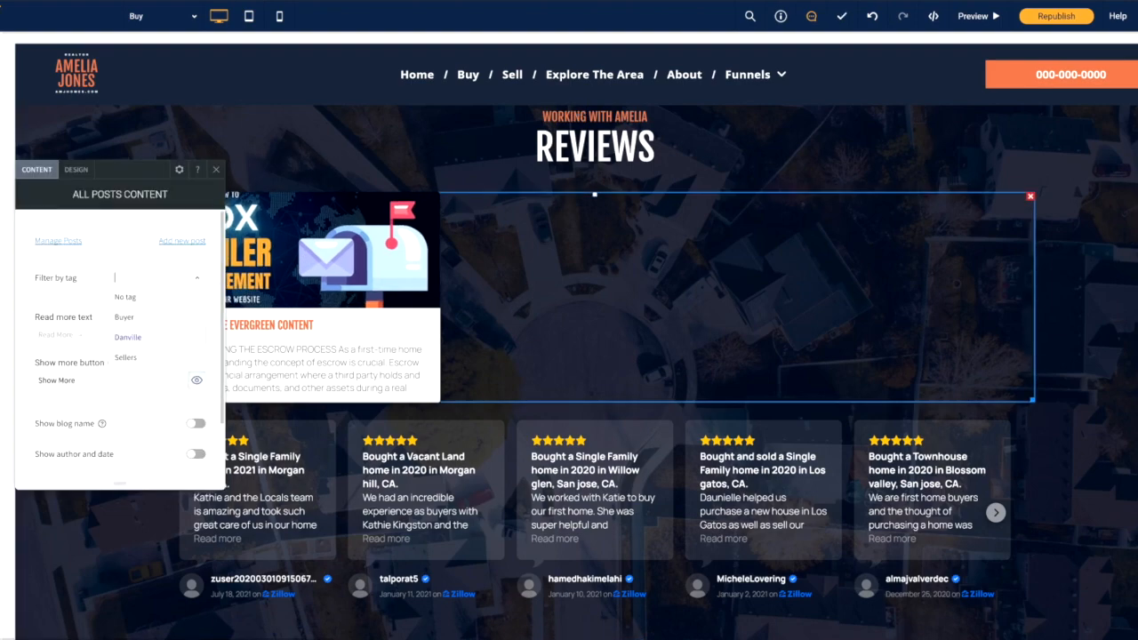
{"action": "left_click", "coordinate": [126, 357]}
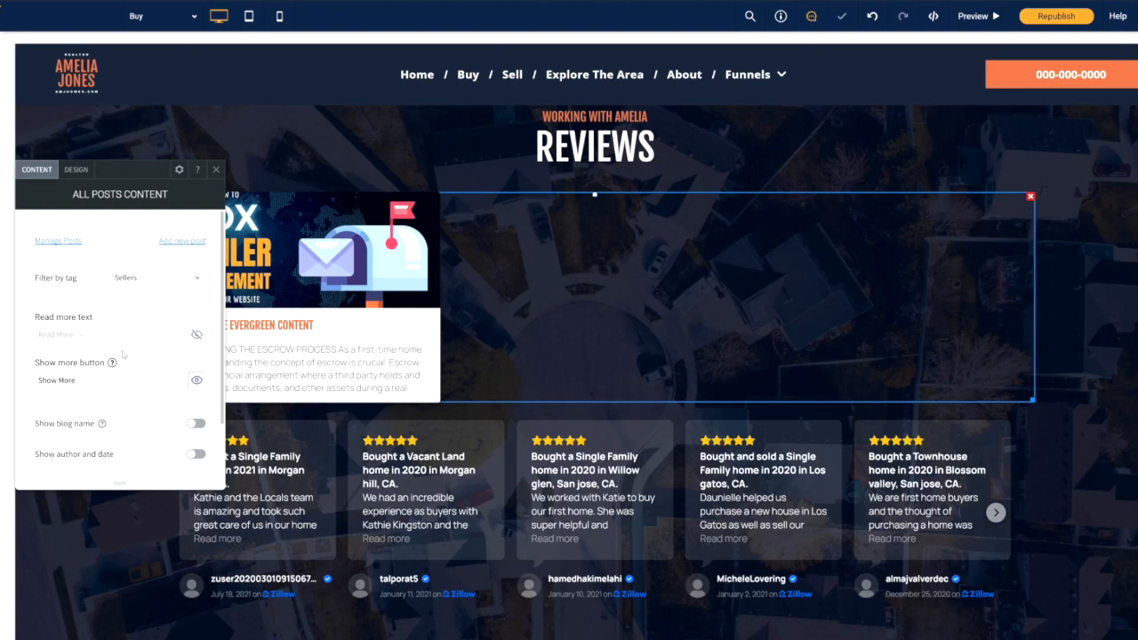
Step: Filter the All Posts widget by the Buyer tag and close its settings
{"action": "left_click", "coordinate": [145, 283]}
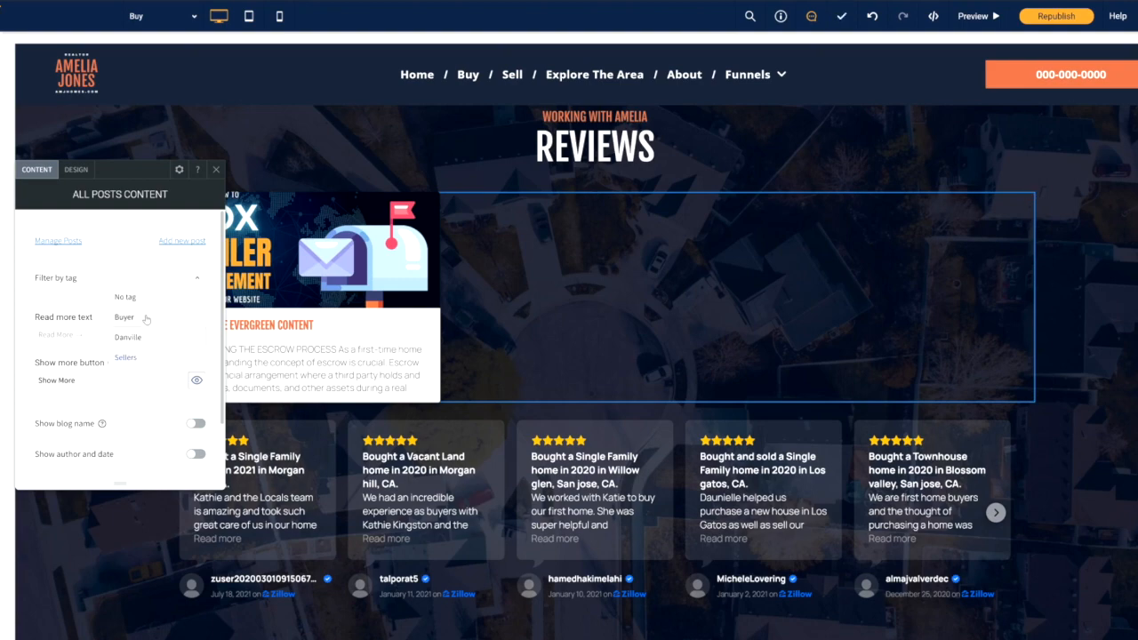
{"action": "left_click", "coordinate": [124, 318]}
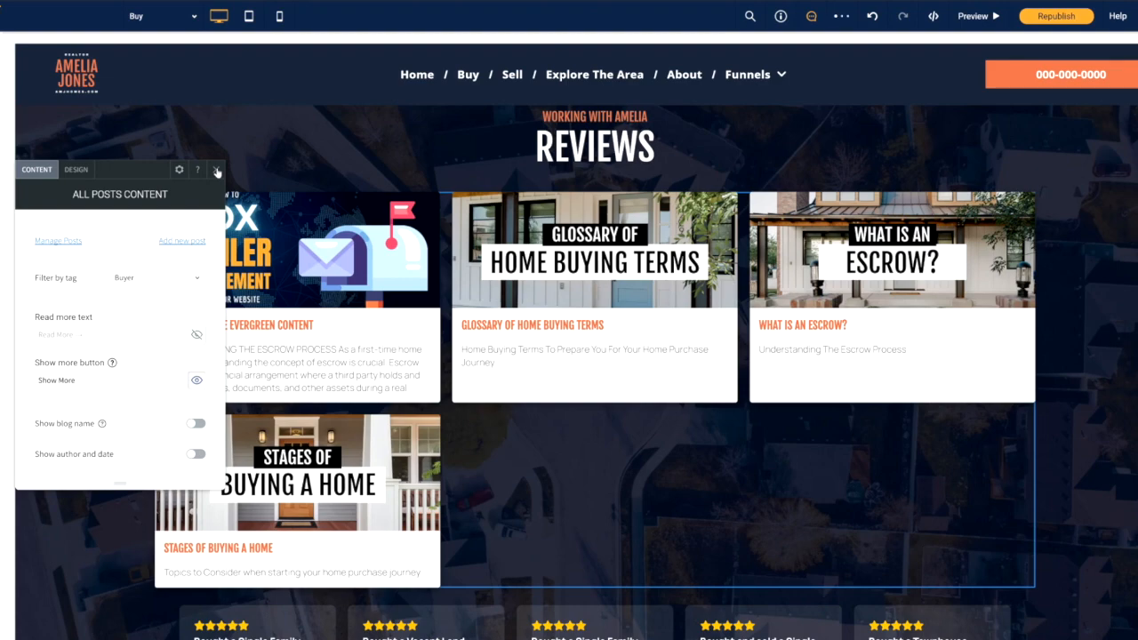
{"action": "left_click", "coordinate": [217, 171]}
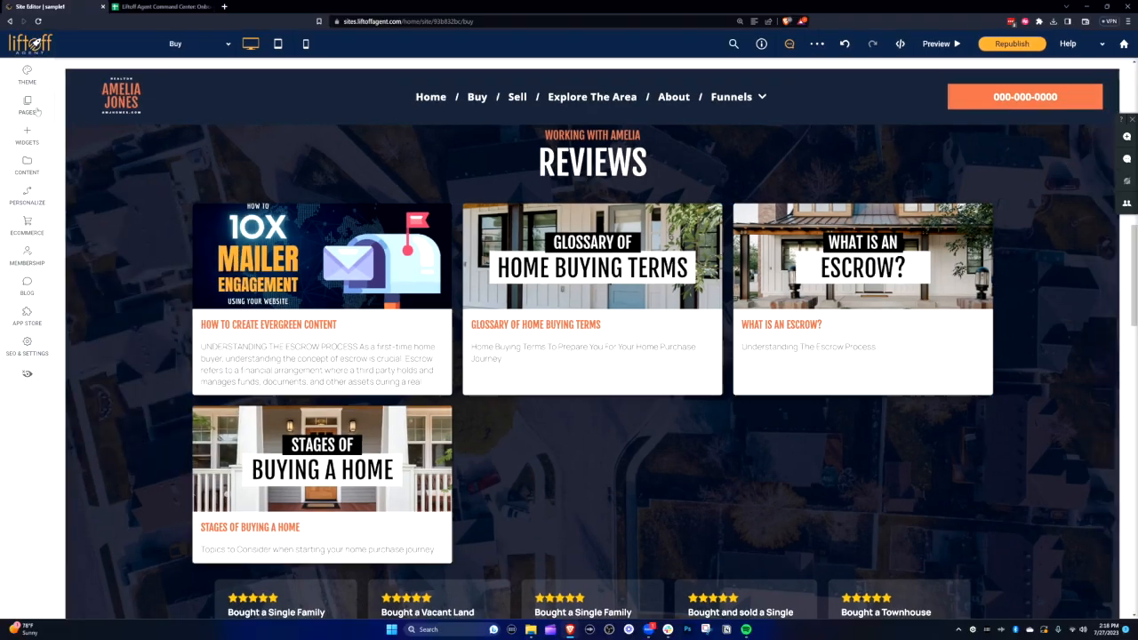
Step: Open the blog post "How to create Evergreen Content" for editing
{"action": "left_click", "coordinate": [28, 106]}
{"action": "left_click", "coordinate": [27, 283]}
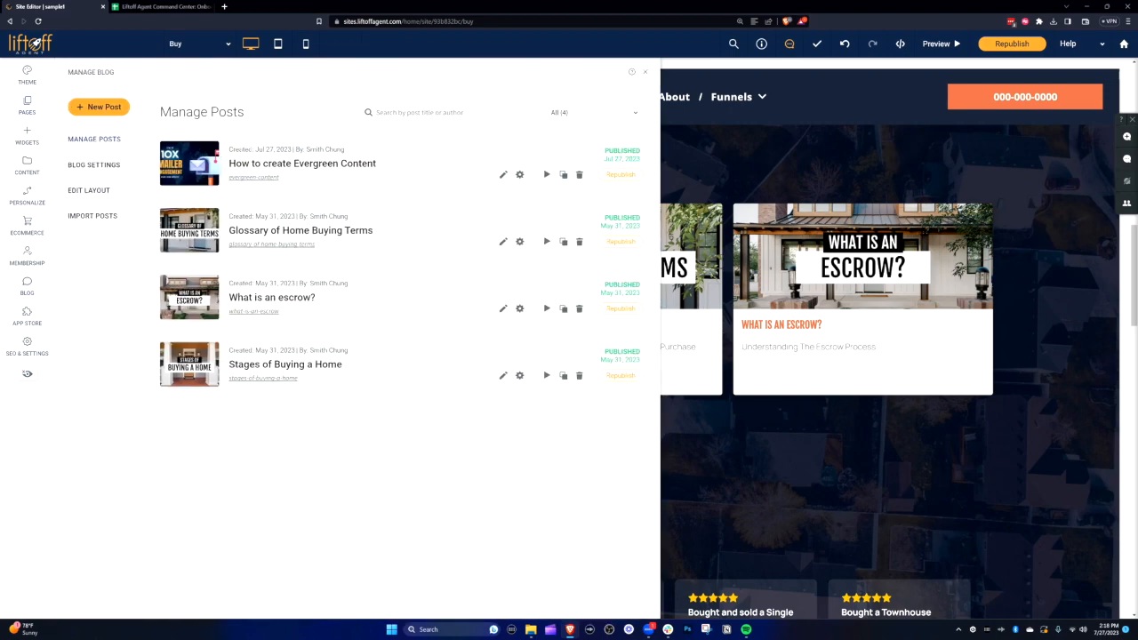
{"action": "left_click", "coordinate": [502, 176]}
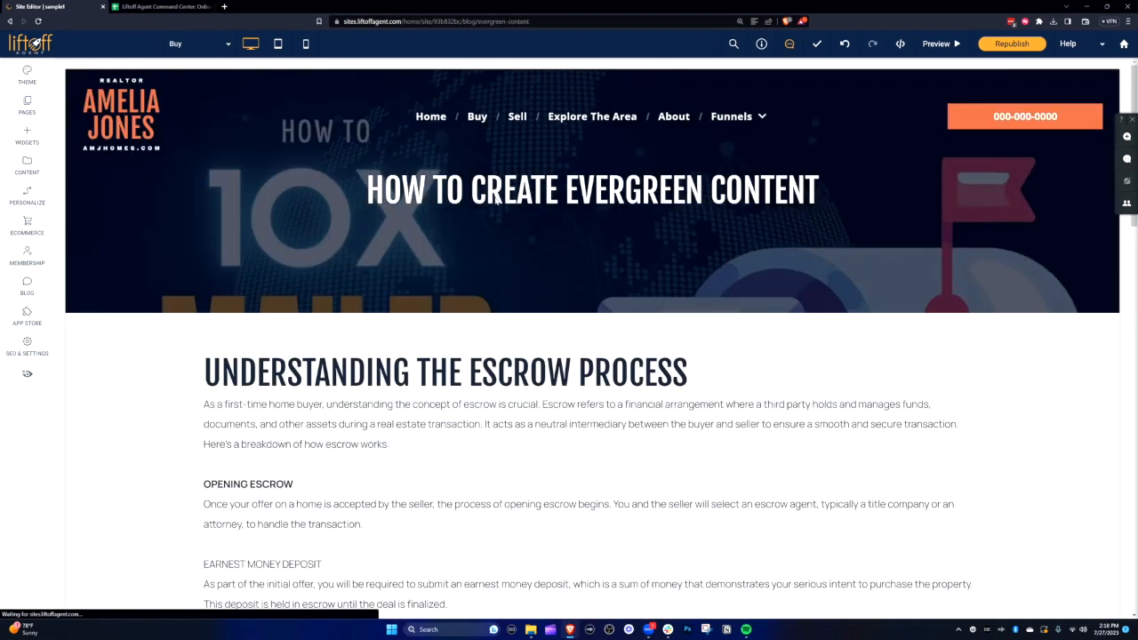
{"action": "left_click", "coordinate": [27, 135]}
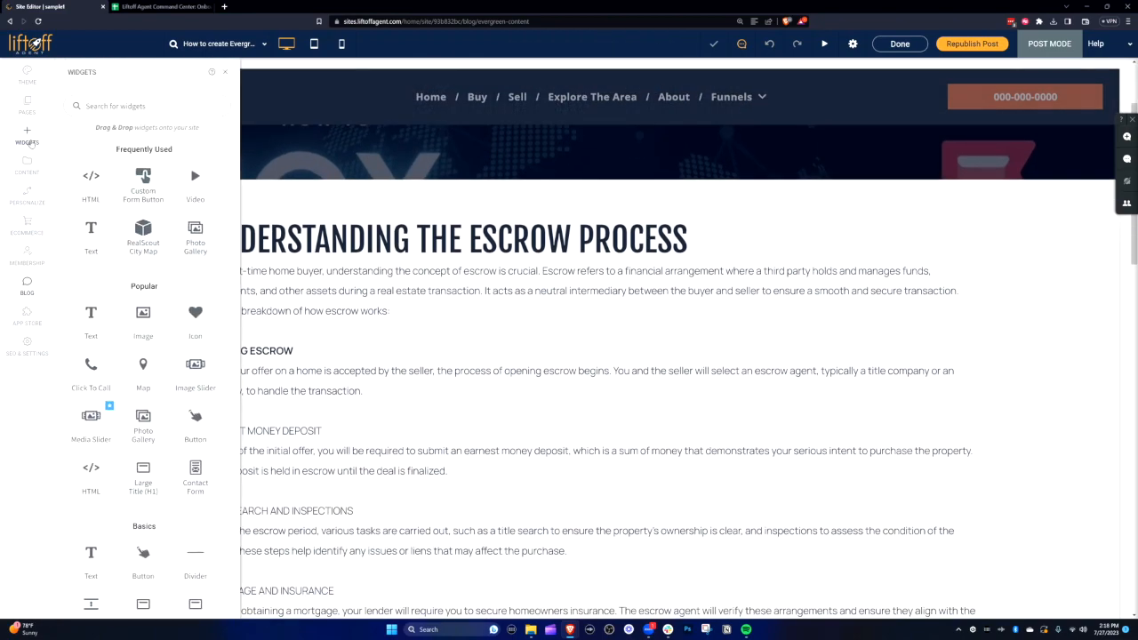
{"action": "left_click_drag", "start_coordinate": [187, 184], "coordinate": [636, 266]}
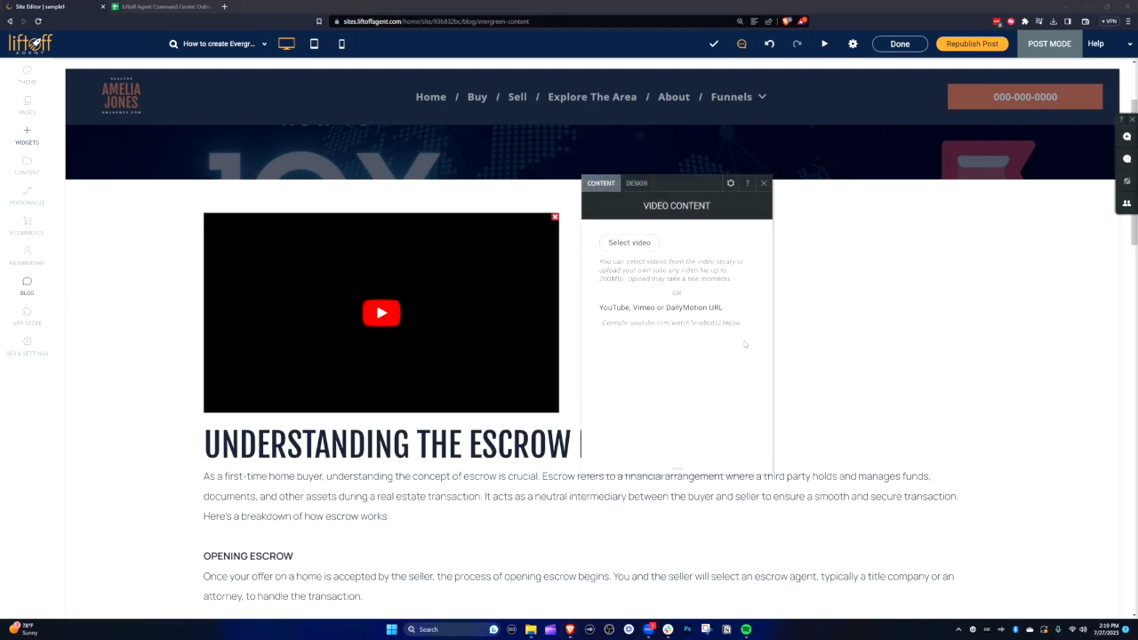
{"action": "left_click", "coordinate": [731, 323]}
{"action": "type", "text": "https://www.youtube.com/watch?v=TwBidQY7div"}
{"action": "left_click", "coordinate": [761, 184]}
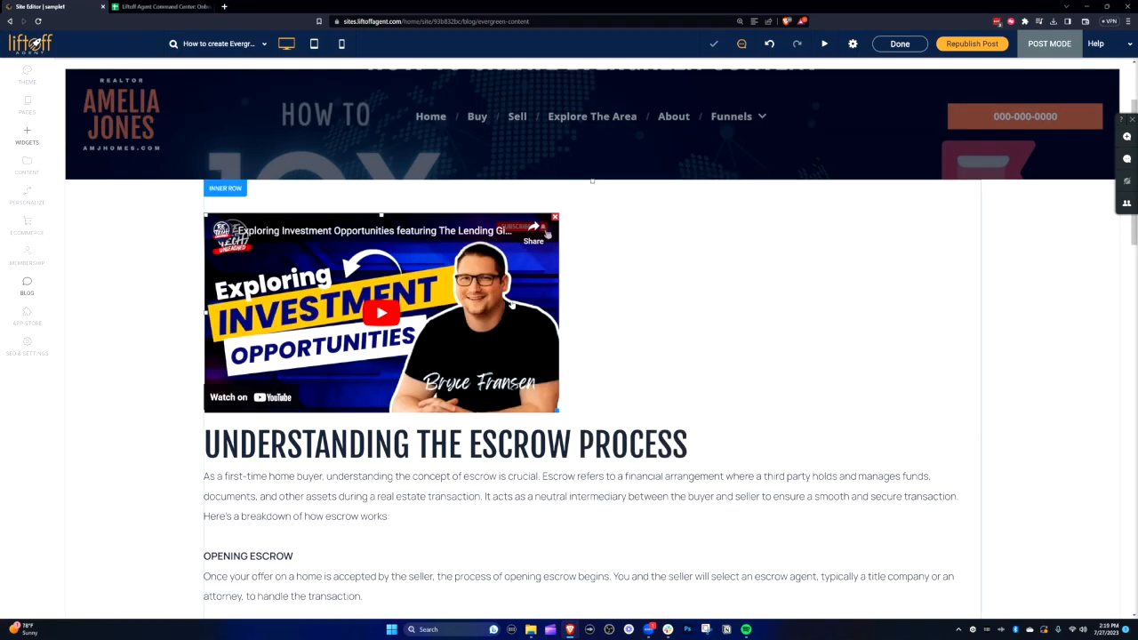
Step: Center the embedded video horizontally above the escrow heading and check the surrounding post layout
{"action": "right_click", "coordinate": [388, 240]}
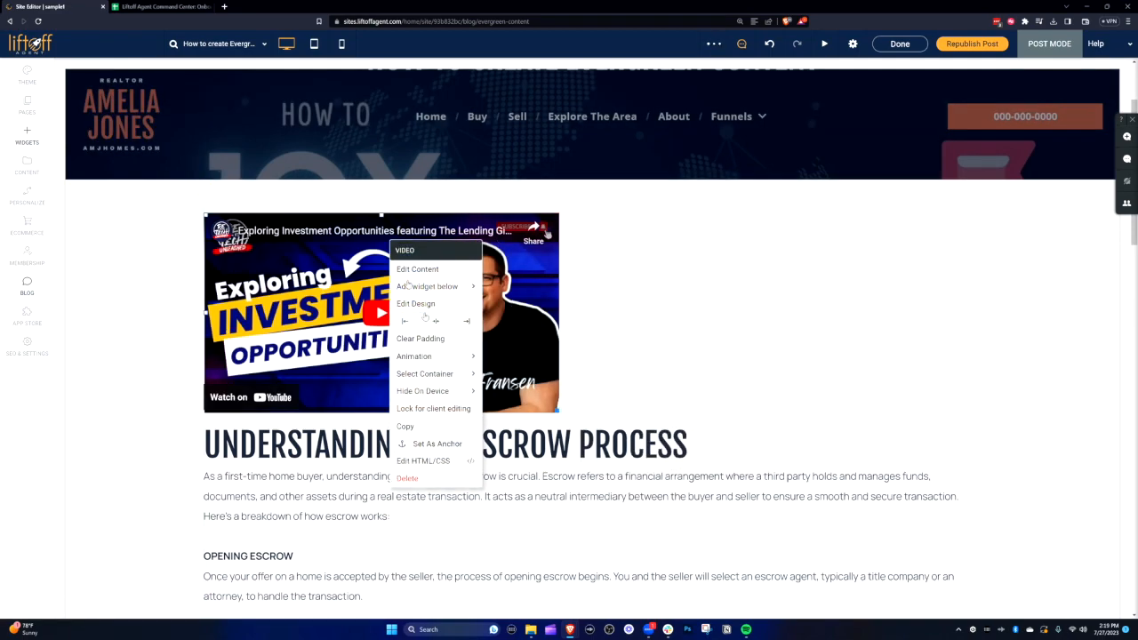
{"action": "left_click", "coordinate": [438, 322]}
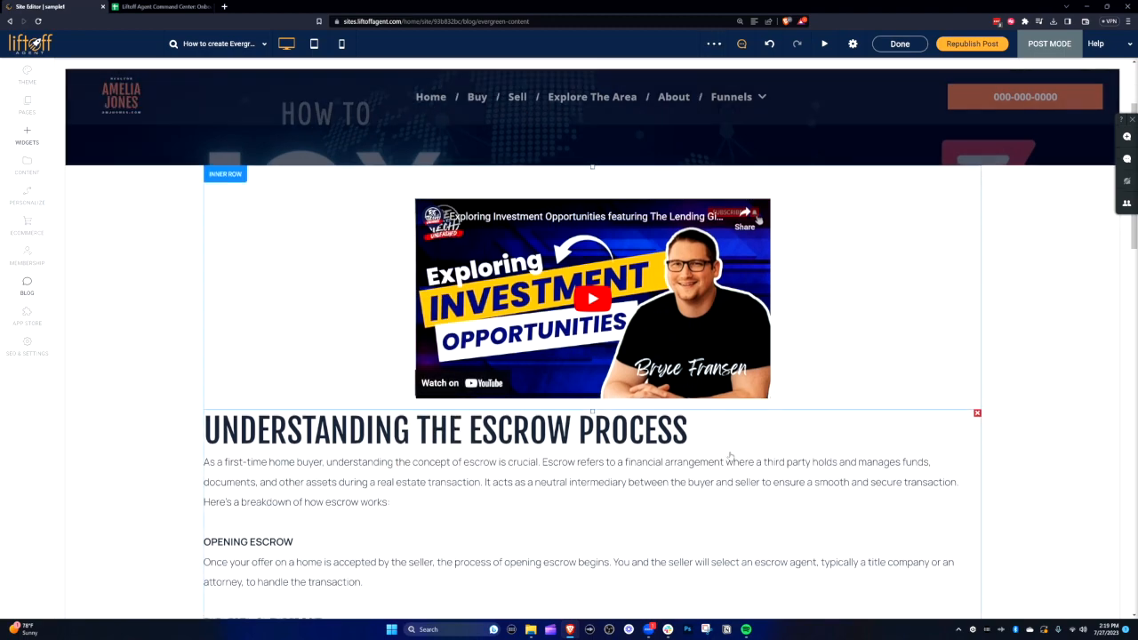
{"action": "scroll", "coordinate": [729, 455], "scroll_direction": "down", "scroll_amount": 3}
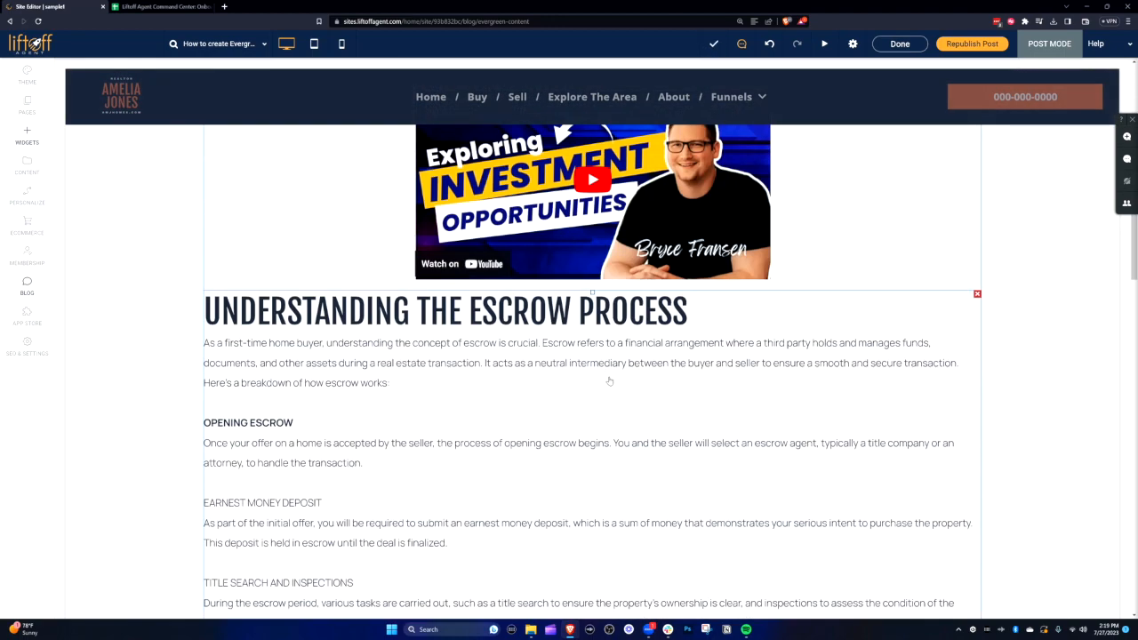
{"action": "scroll", "coordinate": [610, 403], "scroll_direction": "up", "scroll_amount": 6}
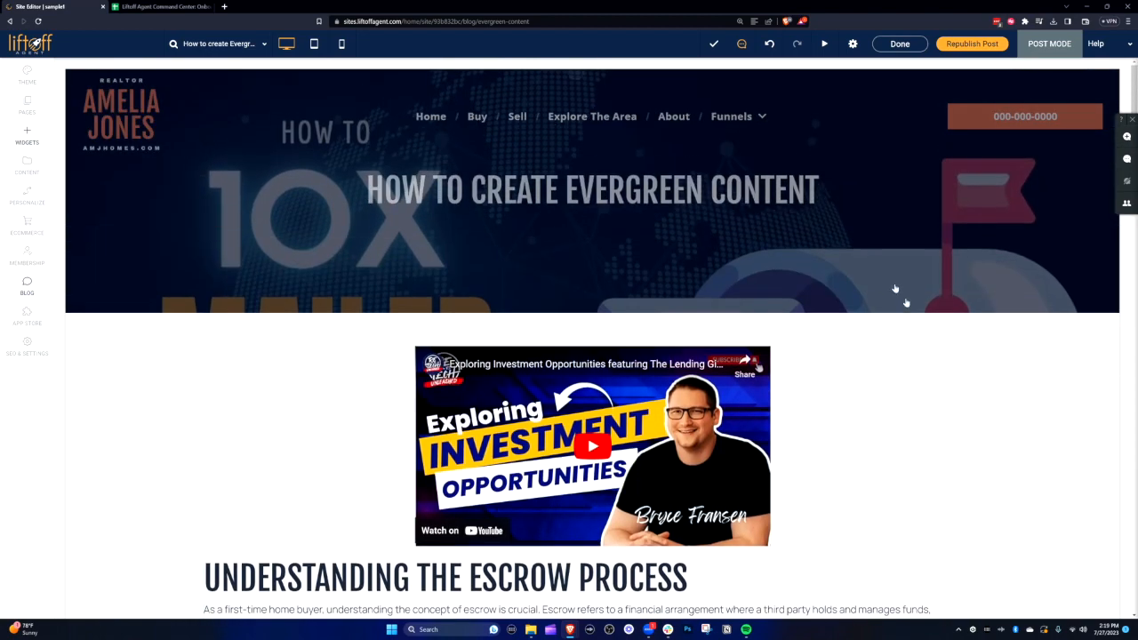
Step: Try to add an internal comment starting with "Can" at the end of the post's first escrow paragraph
{"action": "scroll", "coordinate": [891, 283], "scroll_direction": "down", "scroll_amount": 5}
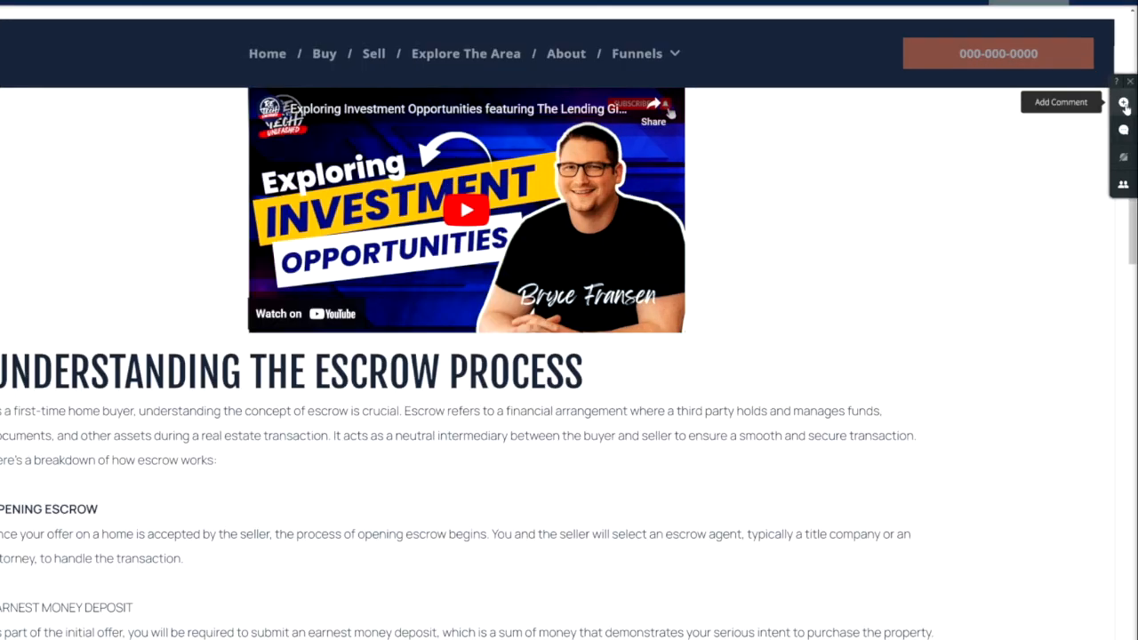
{"action": "left_click", "coordinate": [1127, 136]}
{"action": "left_click", "coordinate": [895, 419]}
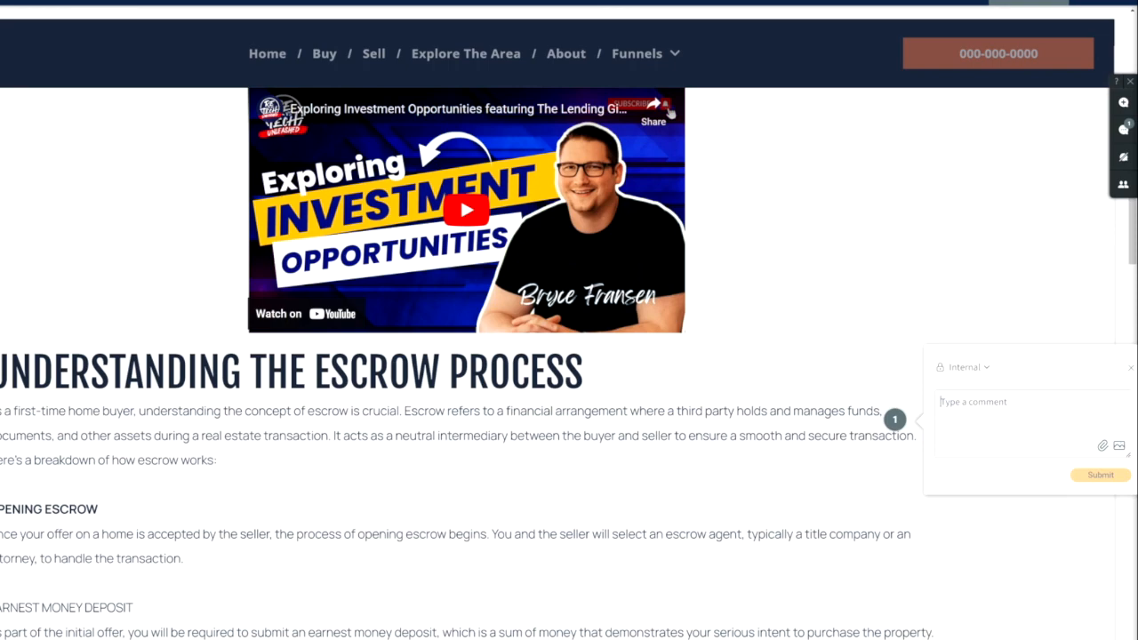
{"action": "type", "text": "Can"}
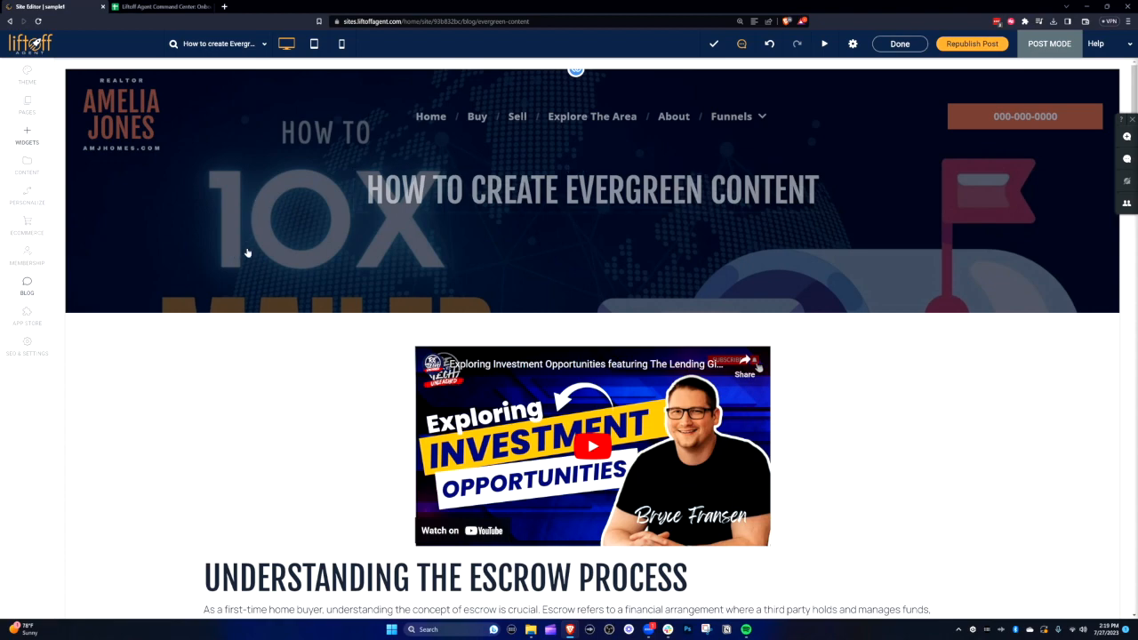
{"action": "scroll", "coordinate": [942, 378], "scroll_direction": "down", "scroll_amount": 3}
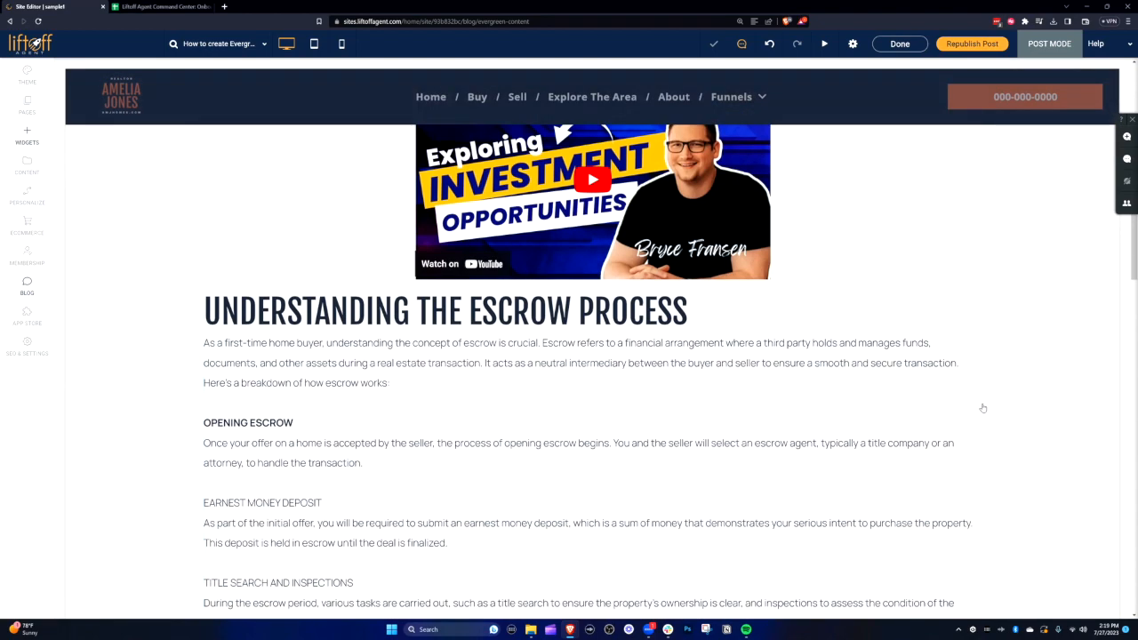
{"action": "scroll", "coordinate": [978, 382], "scroll_direction": "up", "scroll_amount": 3}
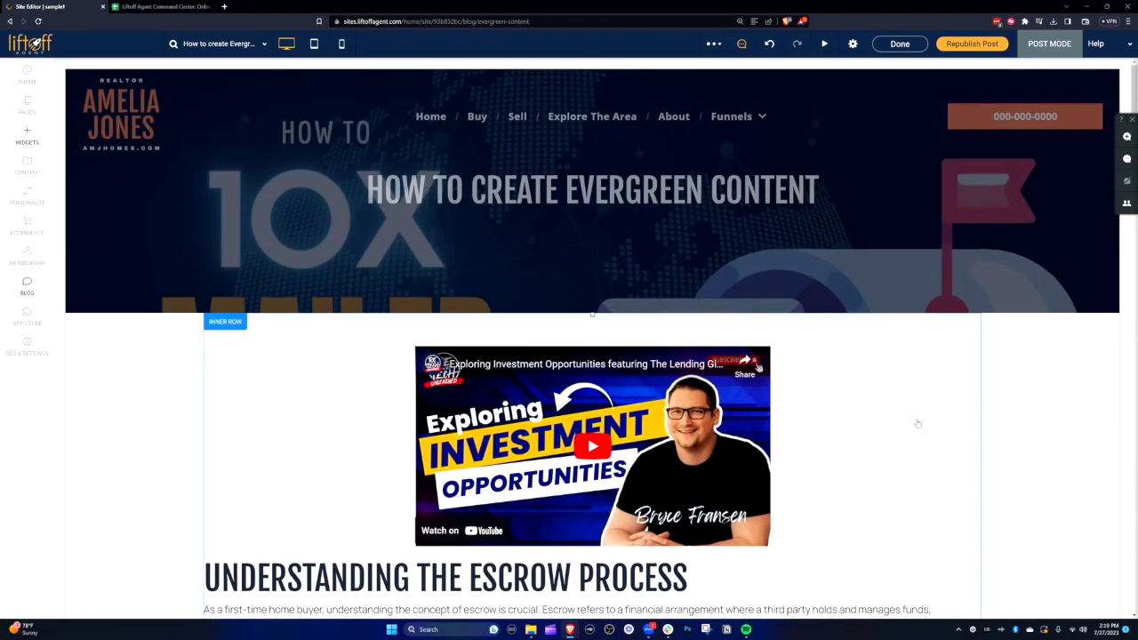